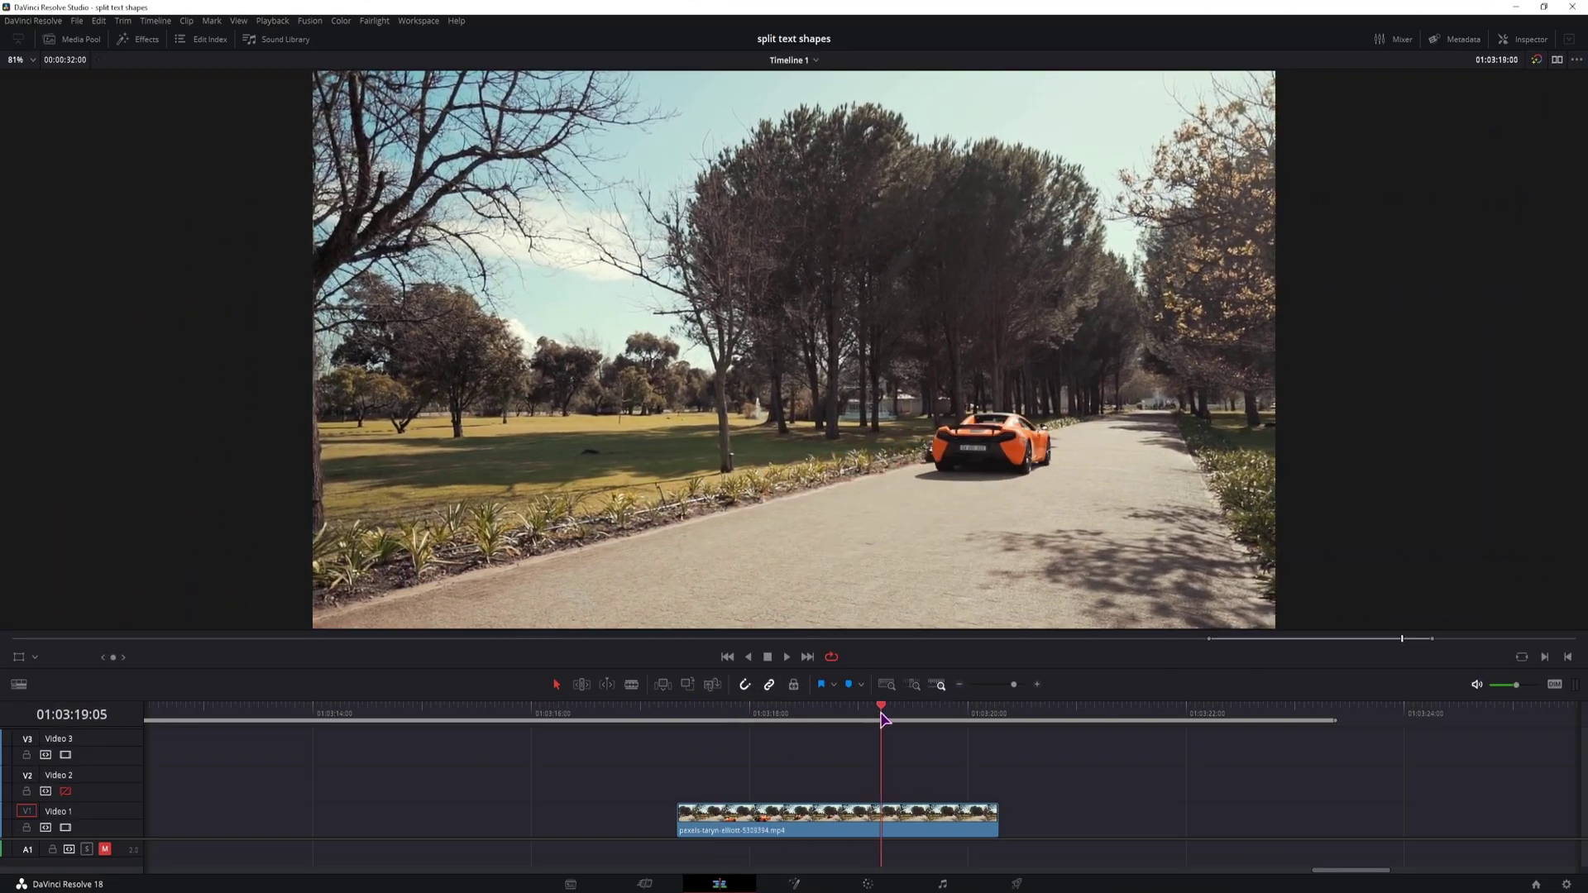
On the Cut page, drop the Motion Trails effect onto the car clip
left_click_drag(882, 717, 818, 719)
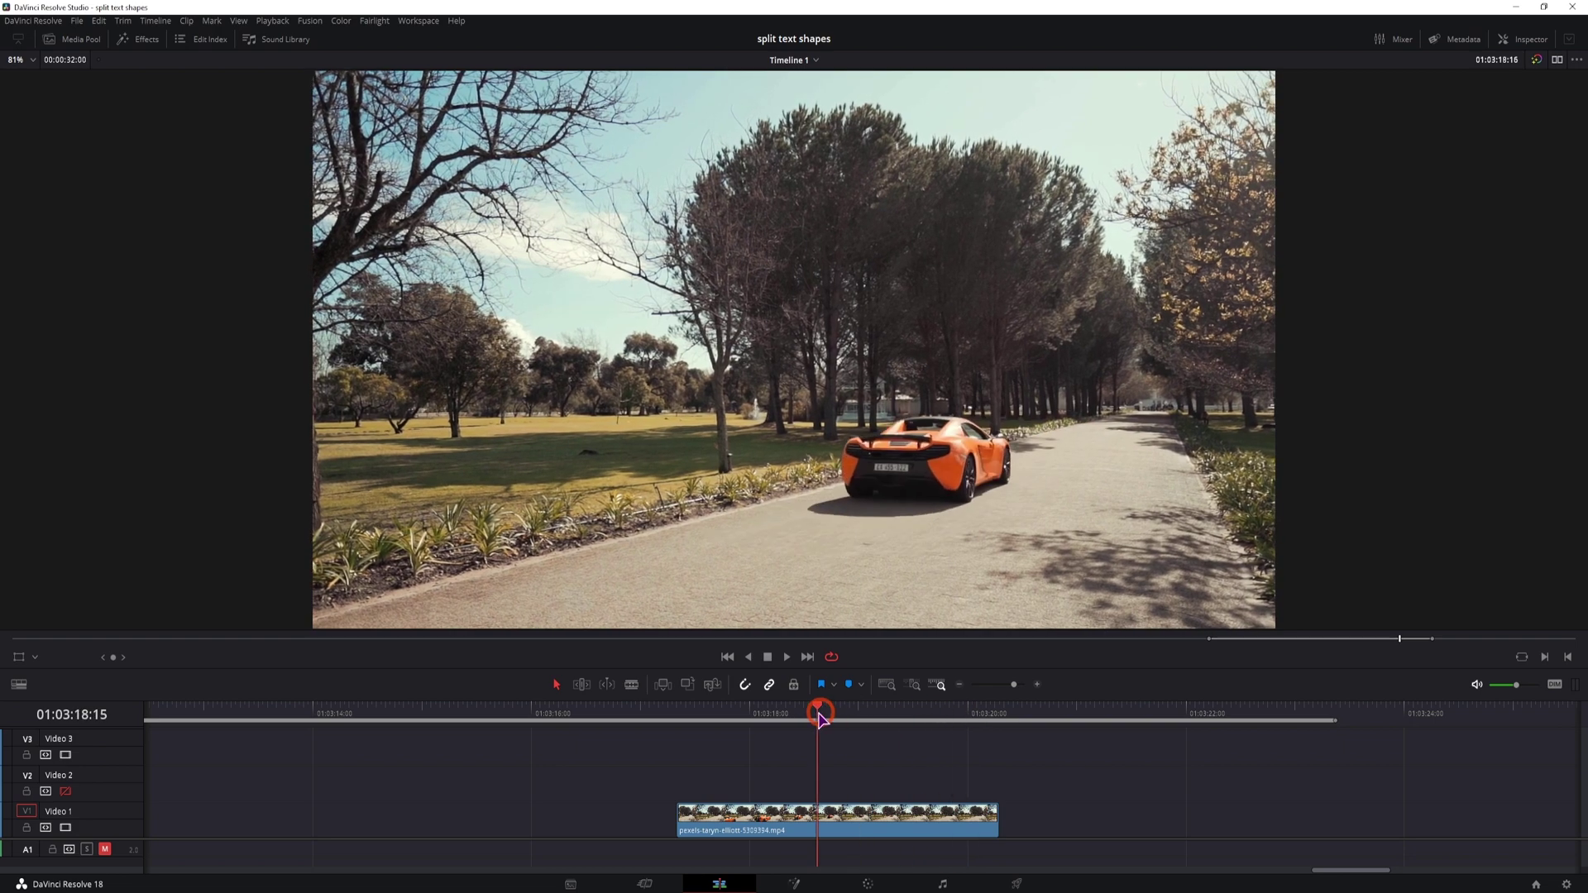
left_click(644, 883)
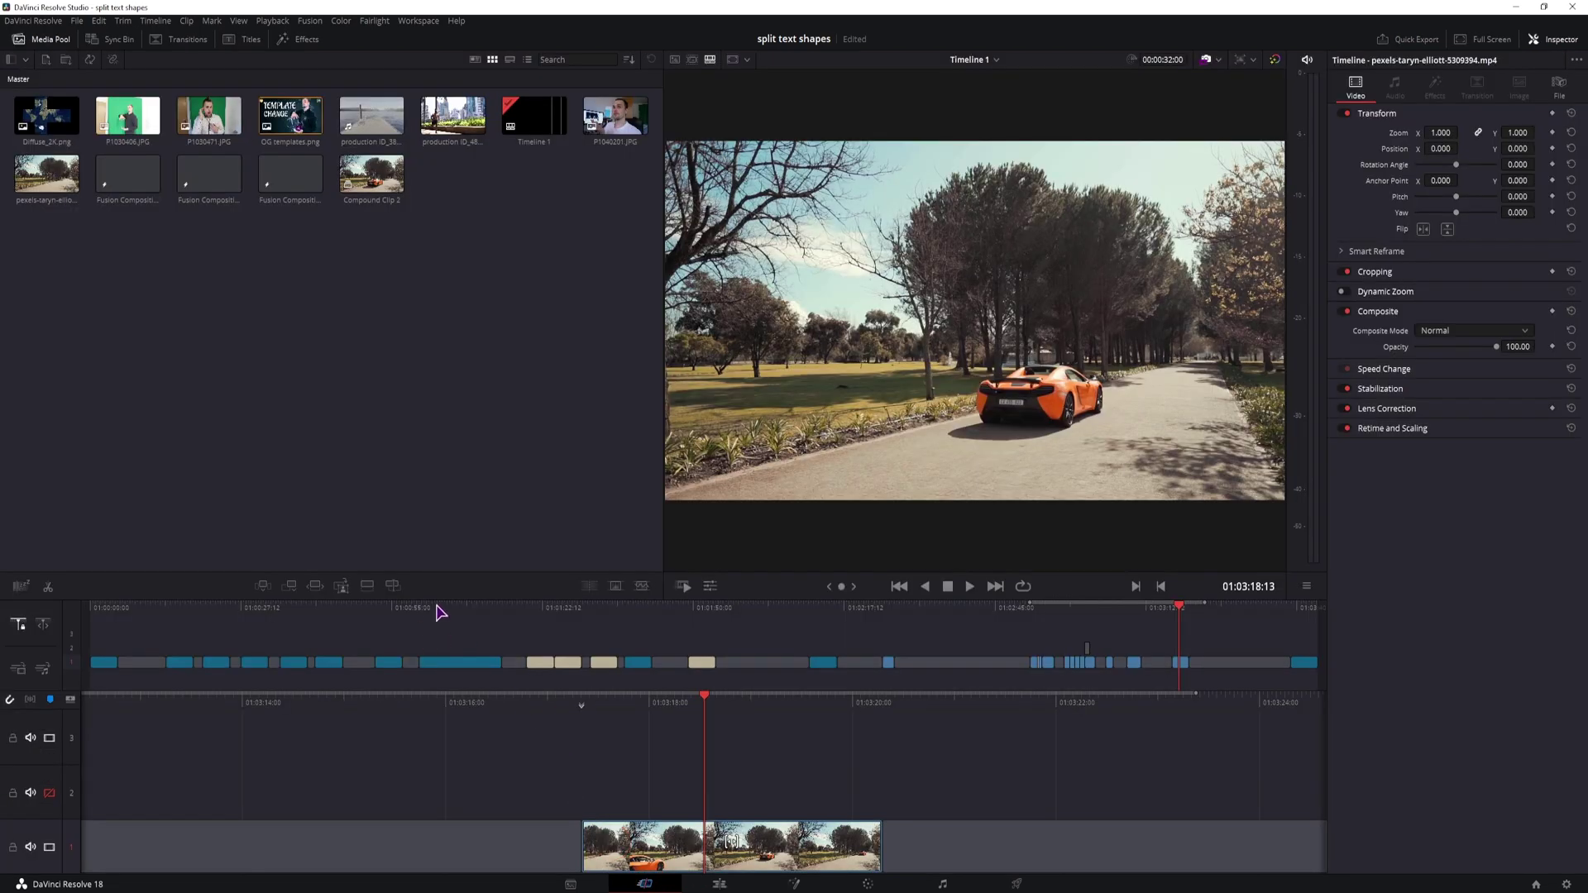
left_click(301, 38)
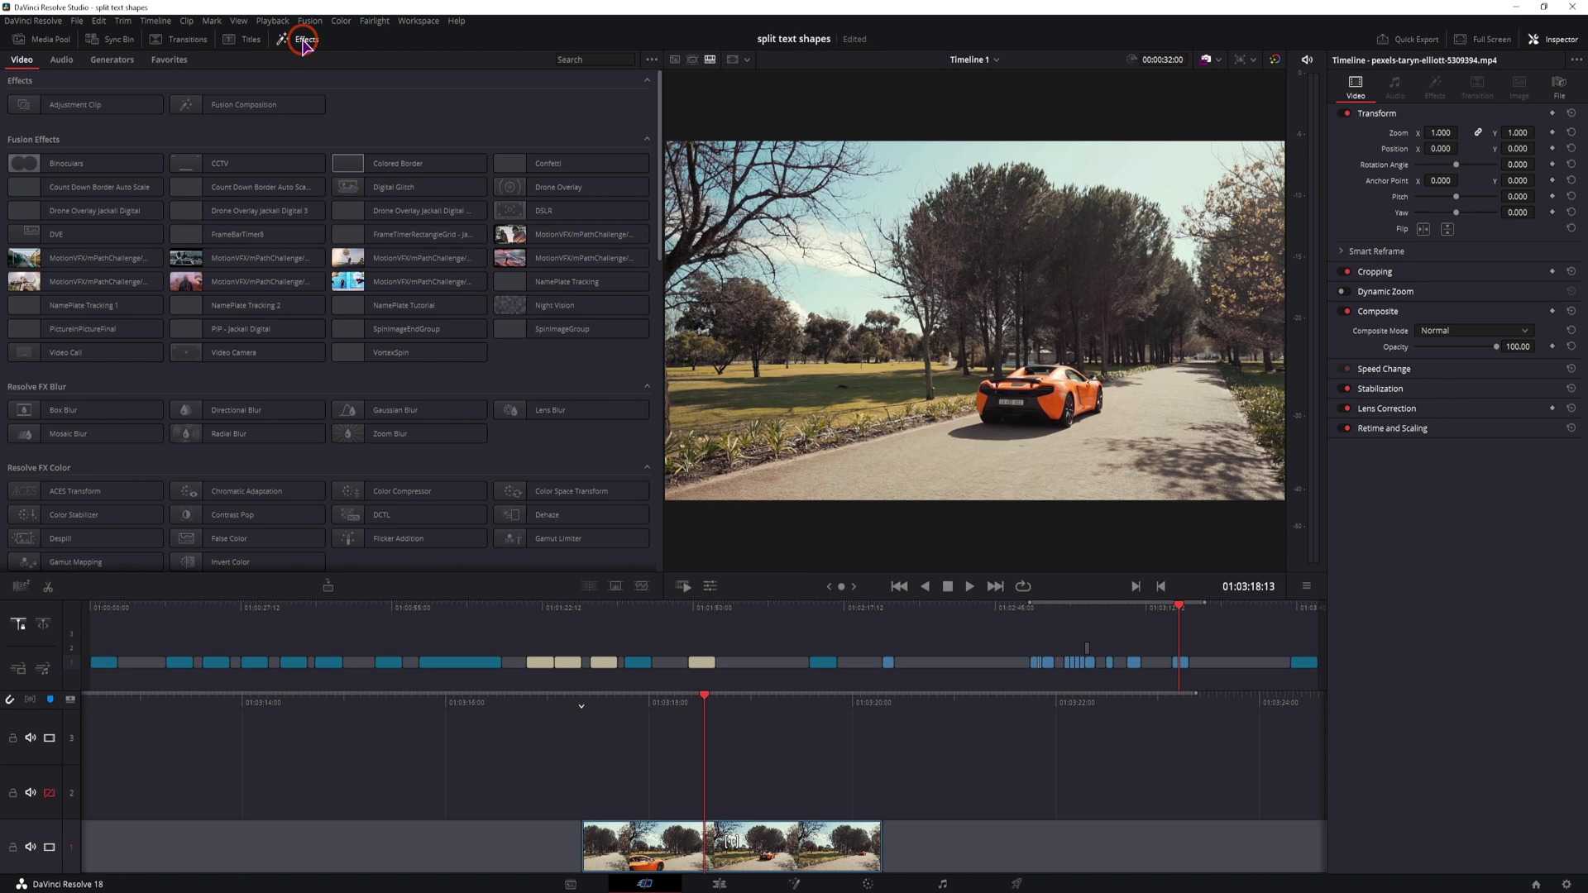
left_click(607, 58)
type("mo")
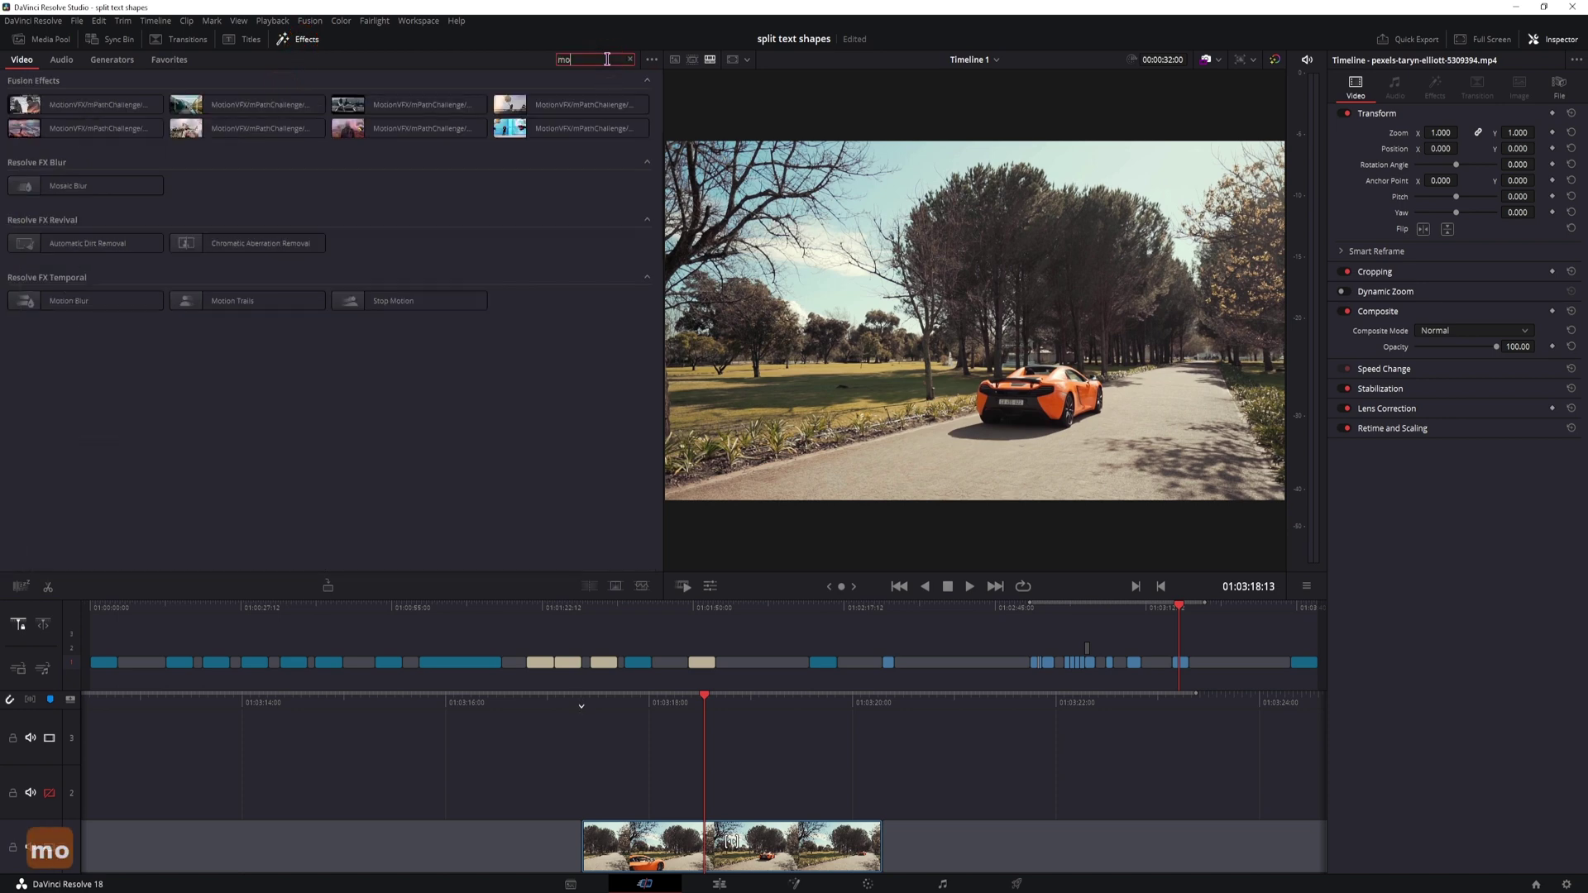
type("tion")
mouse_move(249, 186)
left_mouse_down()
mouse_move(430, 444)
mouse_move(409, 428)
left_mouse_up()
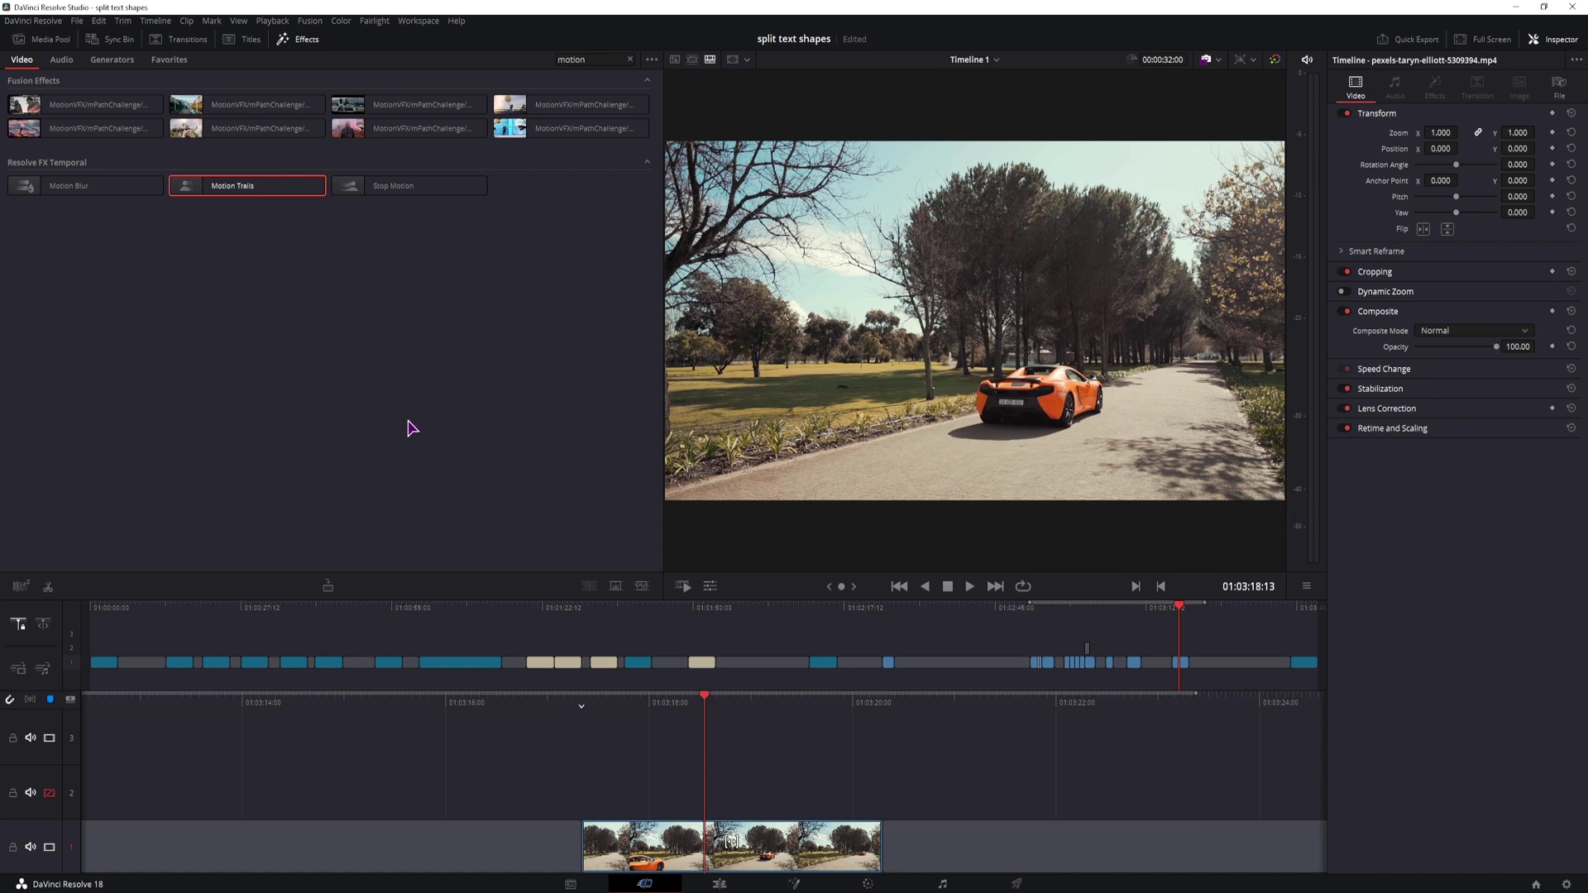
Back on the Edit page, drop Open FX Motion Trails onto the Video 1 car clip and select it
left_click(720, 884)
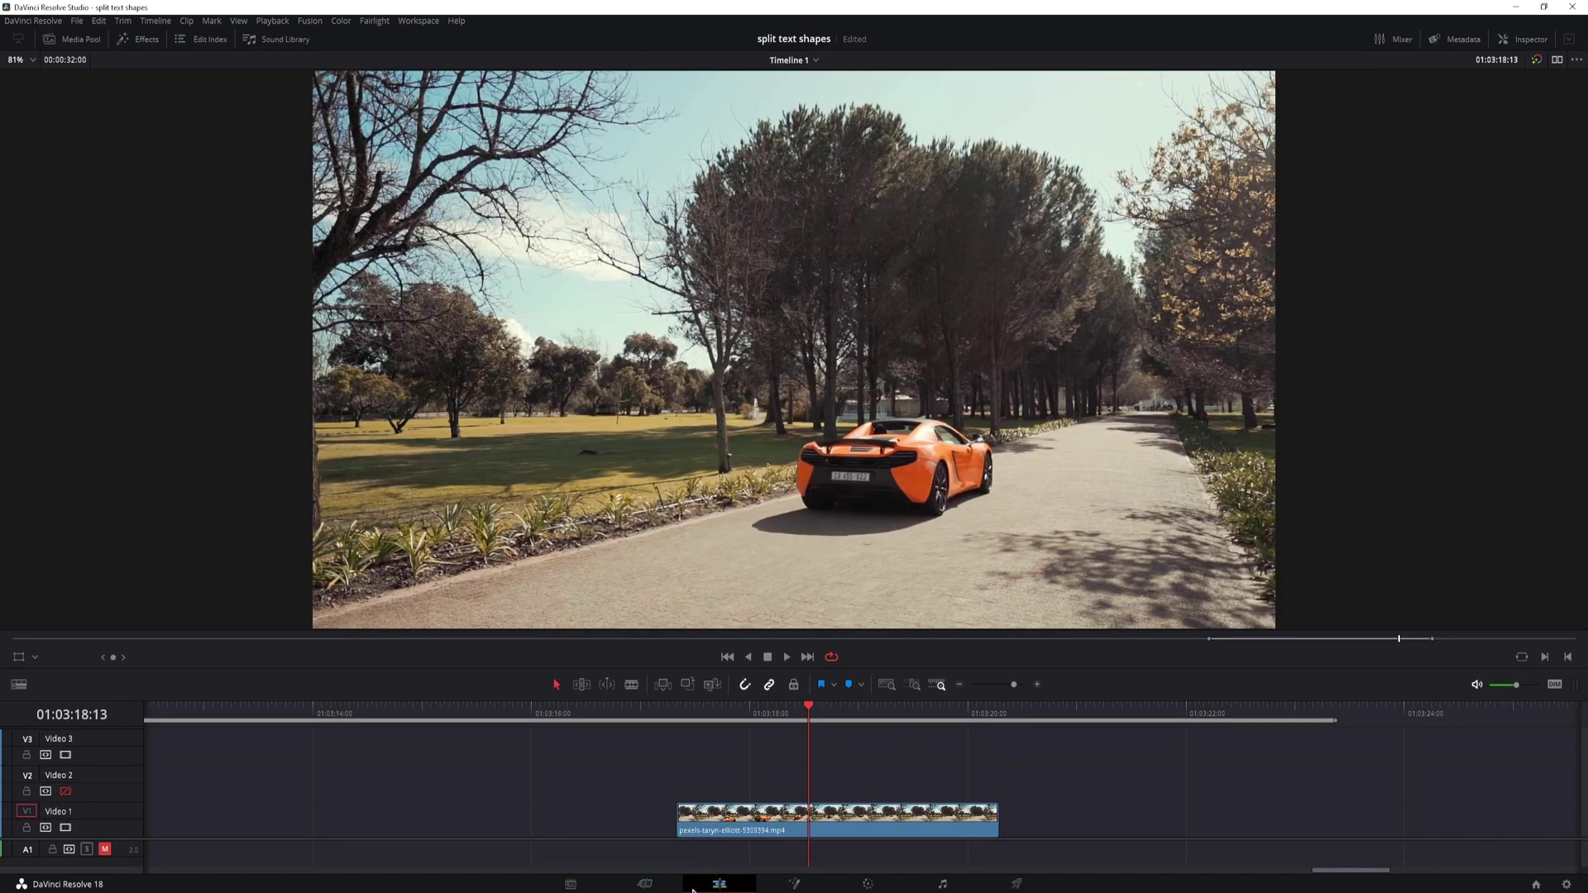
left_click(146, 38)
left_click(216, 58)
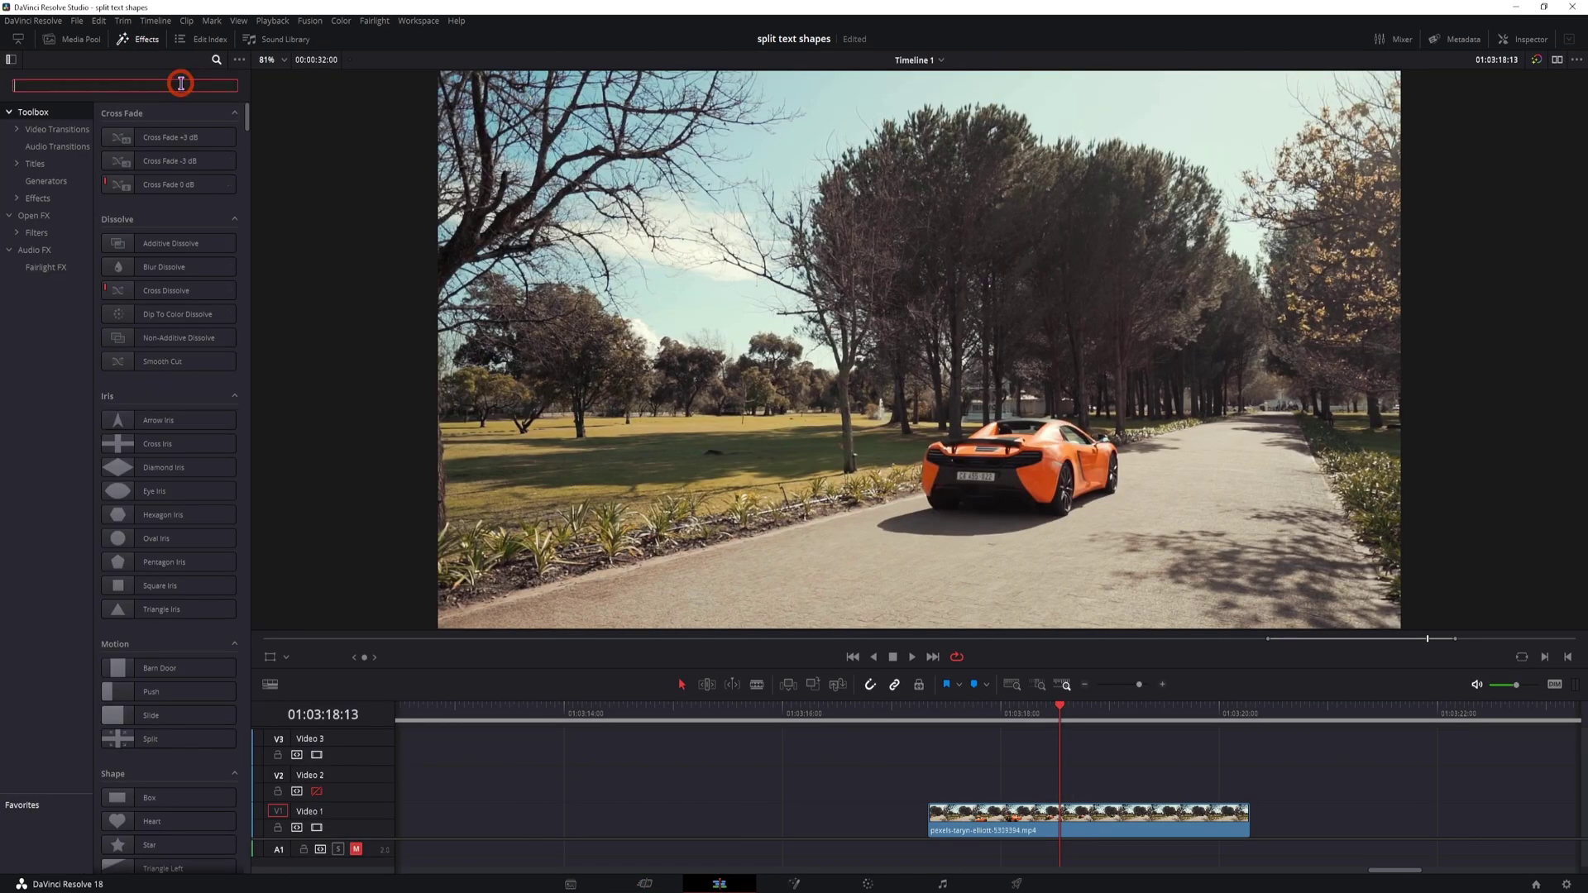
type("motion")
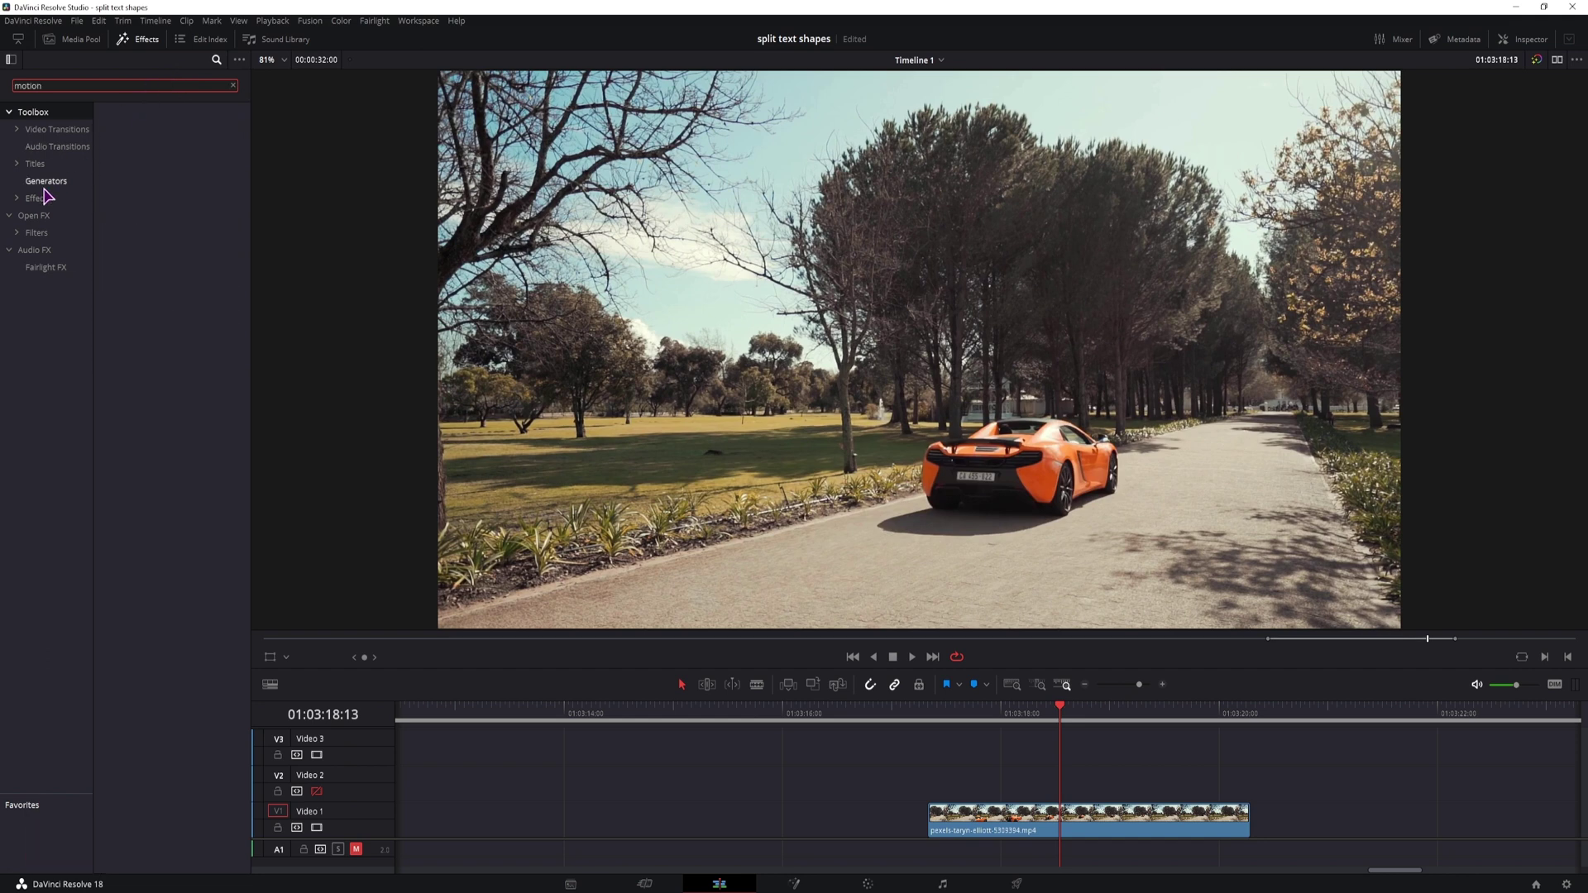
left_click(34, 217)
mouse_move(168, 159)
left_mouse_down()
mouse_move(1008, 833)
mouse_move(178, 365)
left_mouse_up()
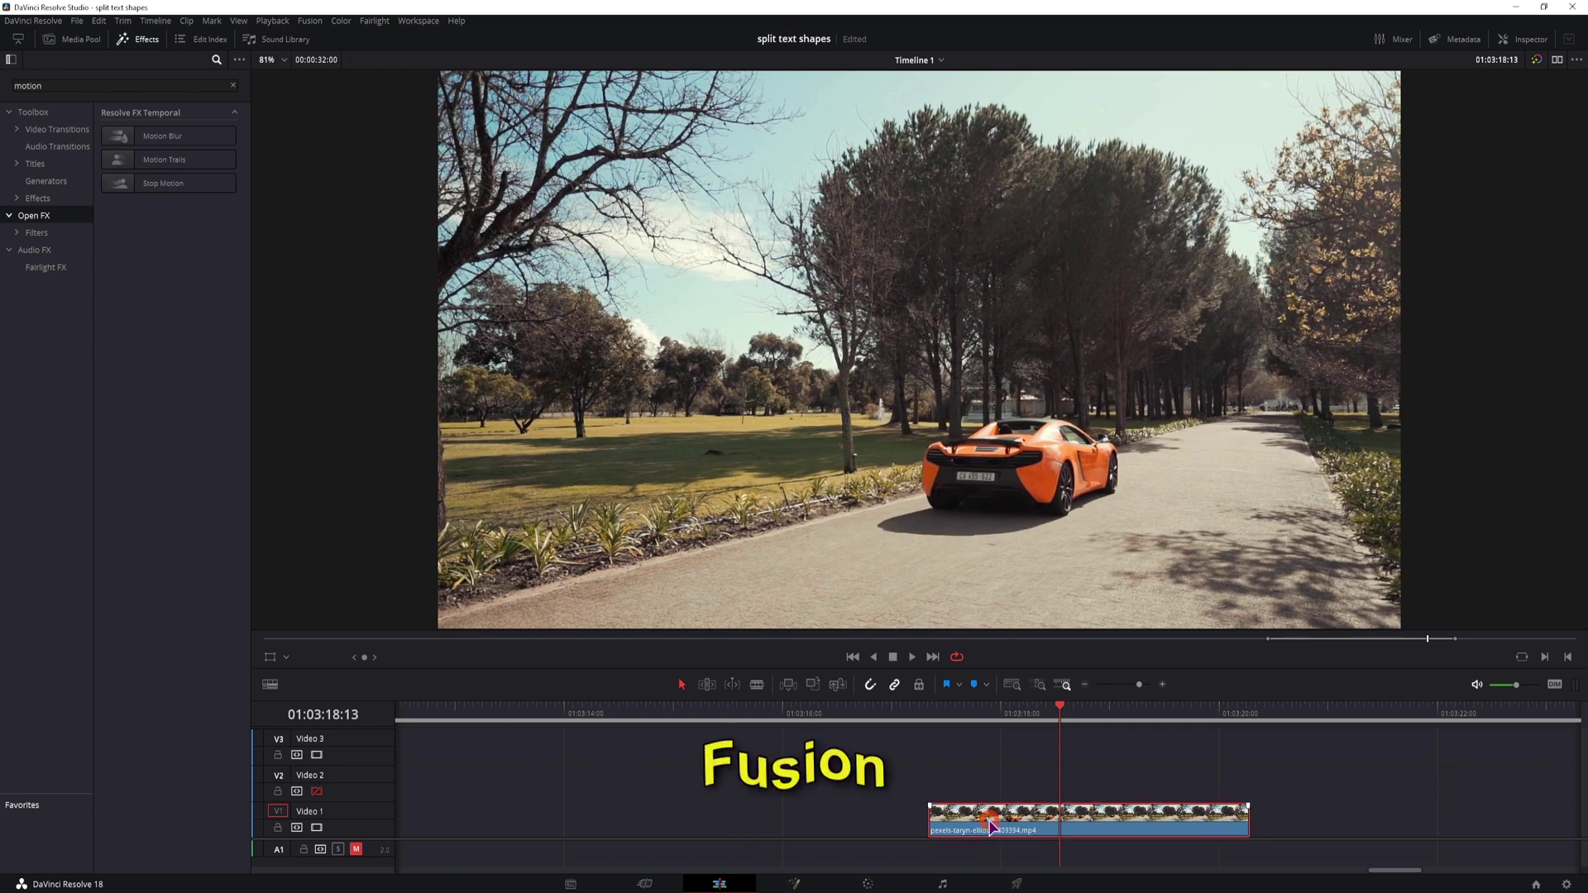
left_click(1026, 813)
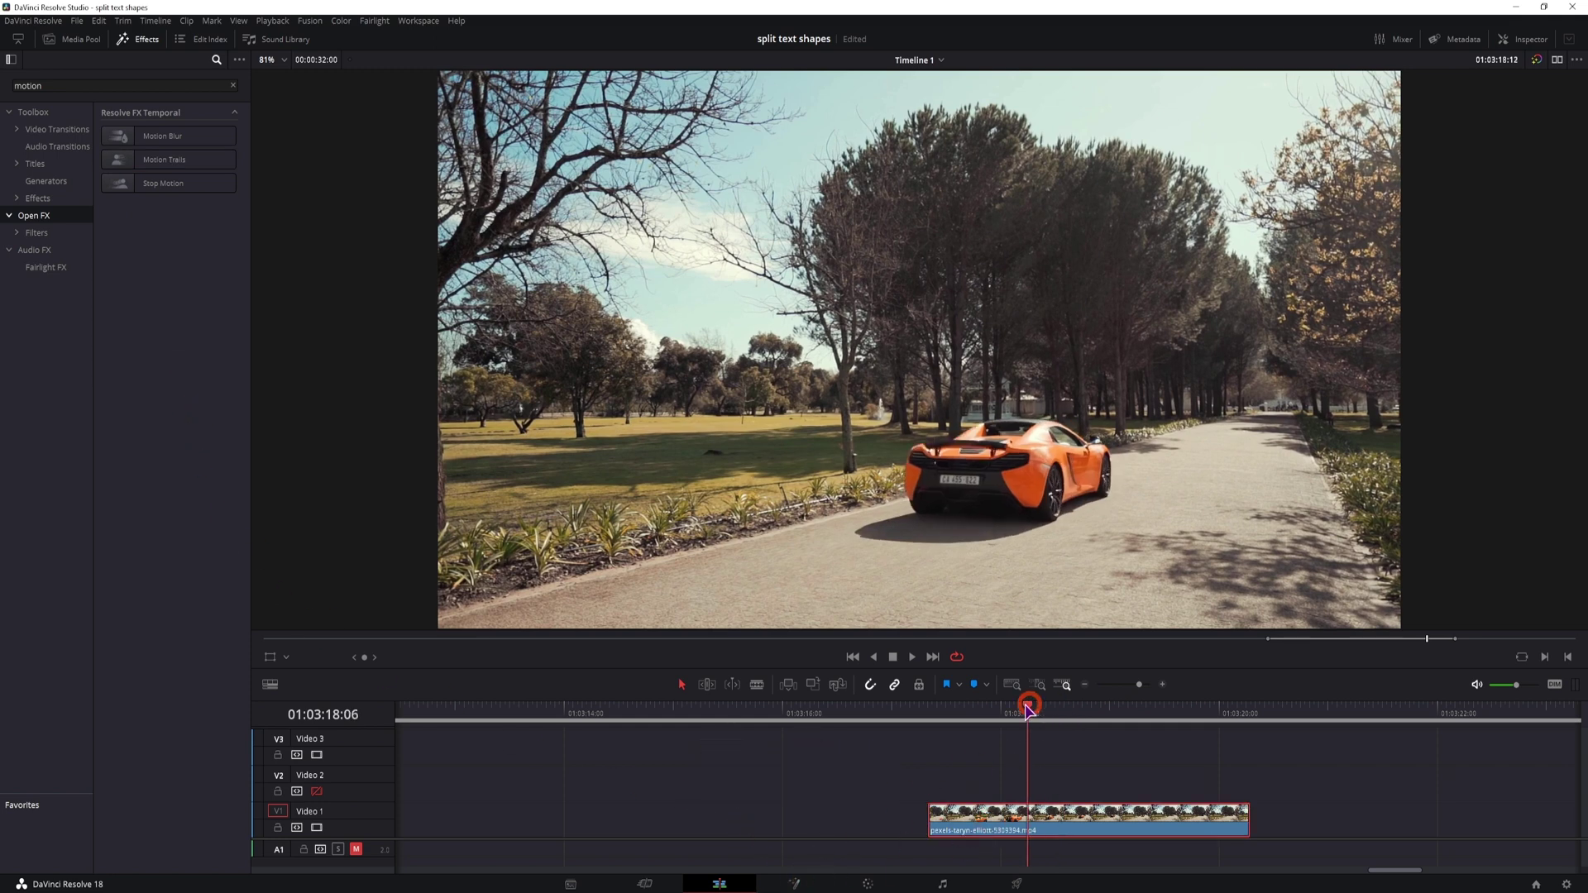
In Fusion, insert a MotionTrails1 node between MediaIn1 and MediaOut1, then delete it
left_click_drag(1076, 719, 1023, 717)
left_click(798, 884)
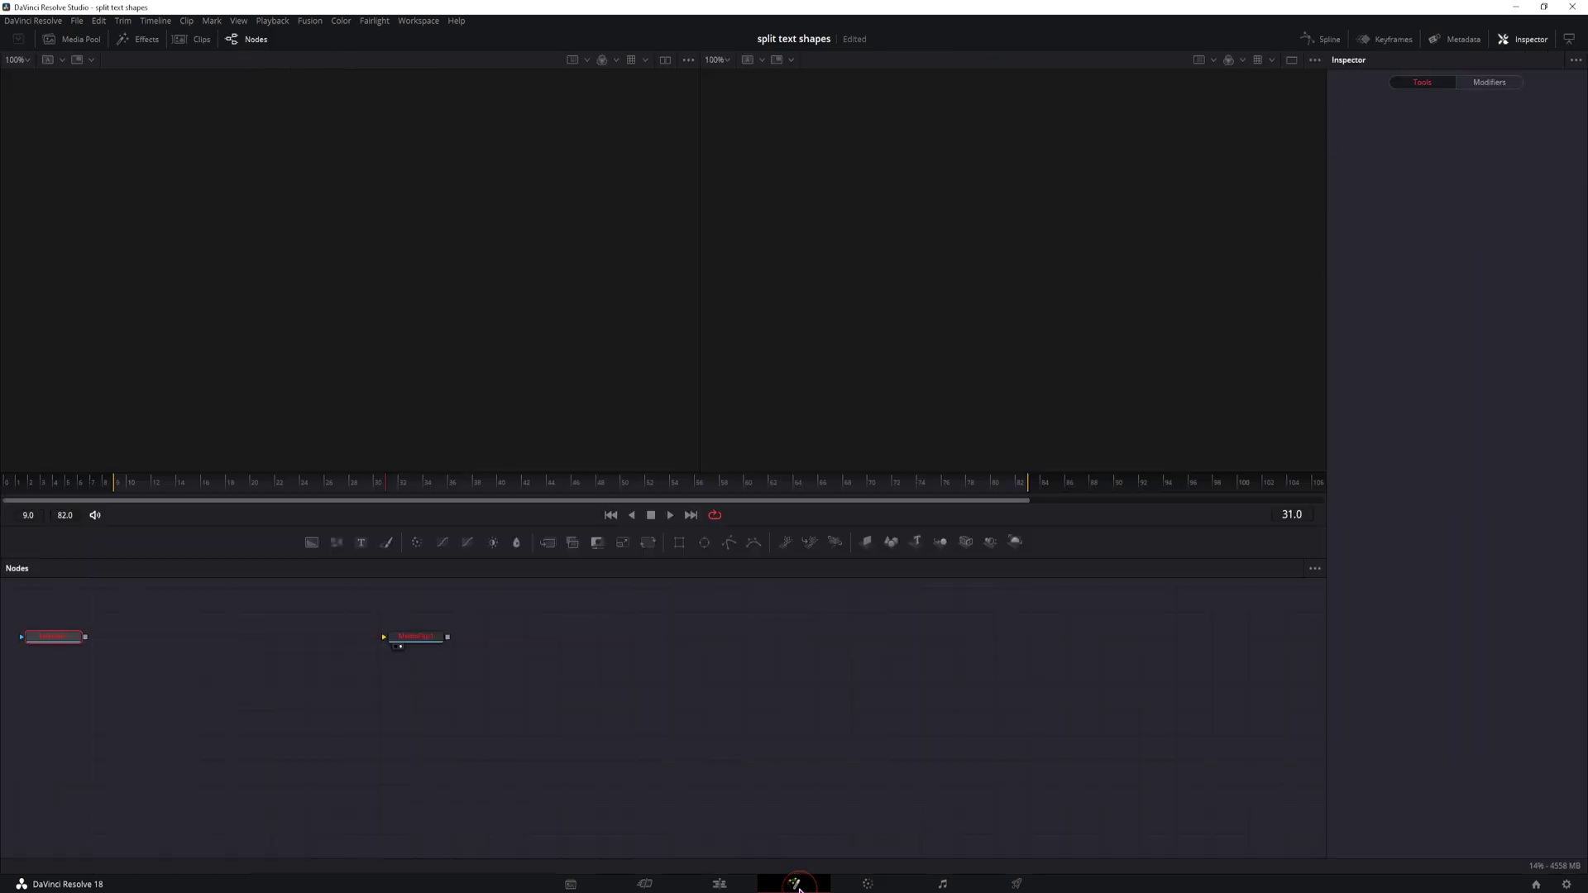
key("ctrl+space")
type("edg")
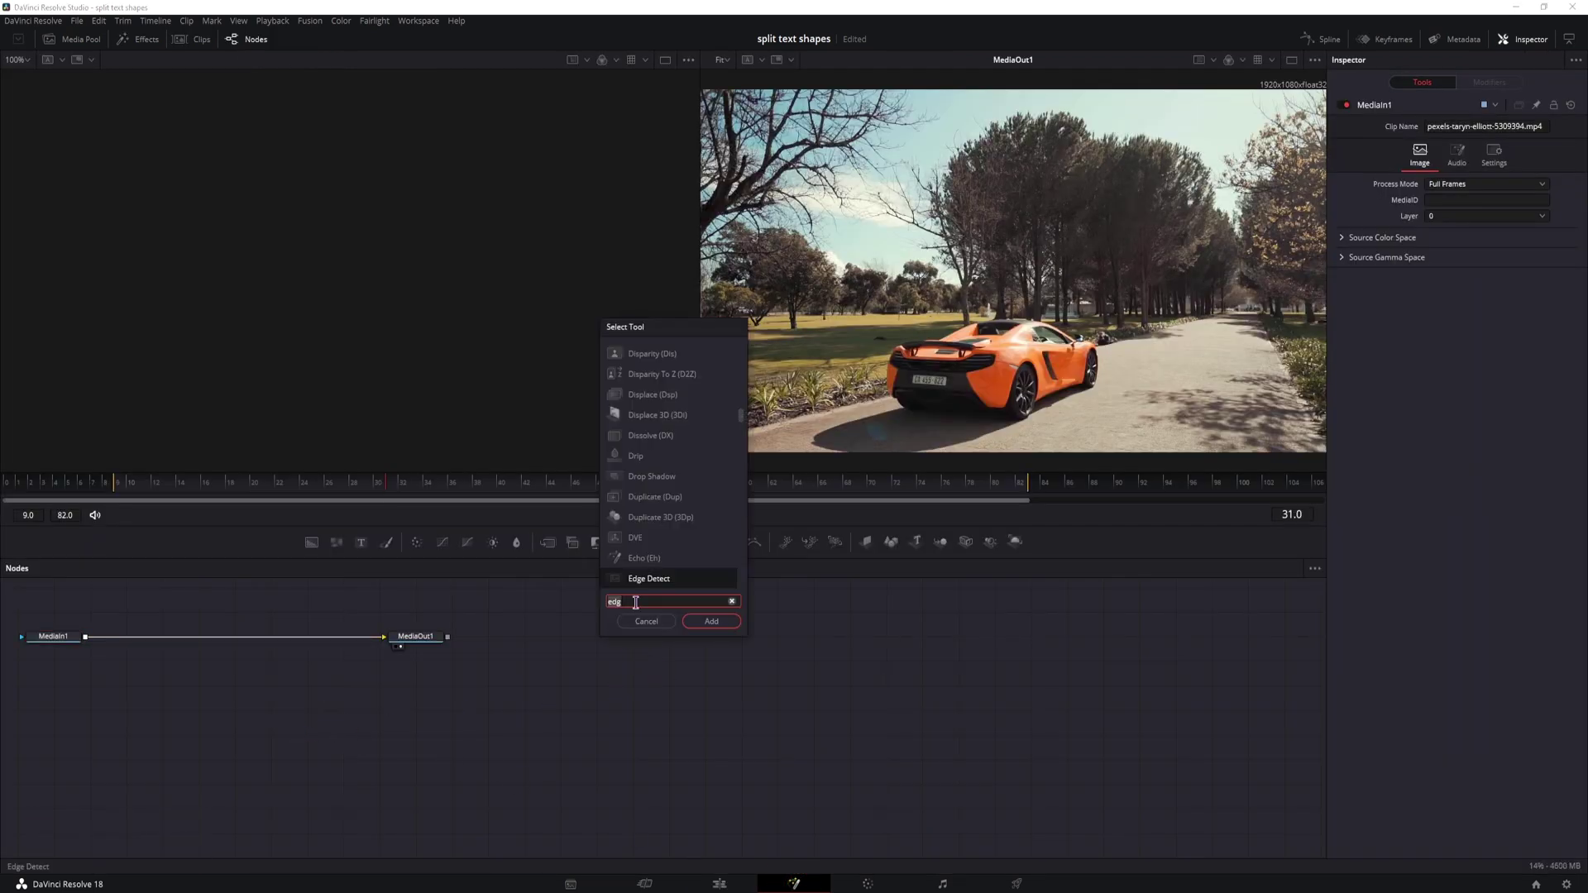
type("motion")
left_click(660, 375)
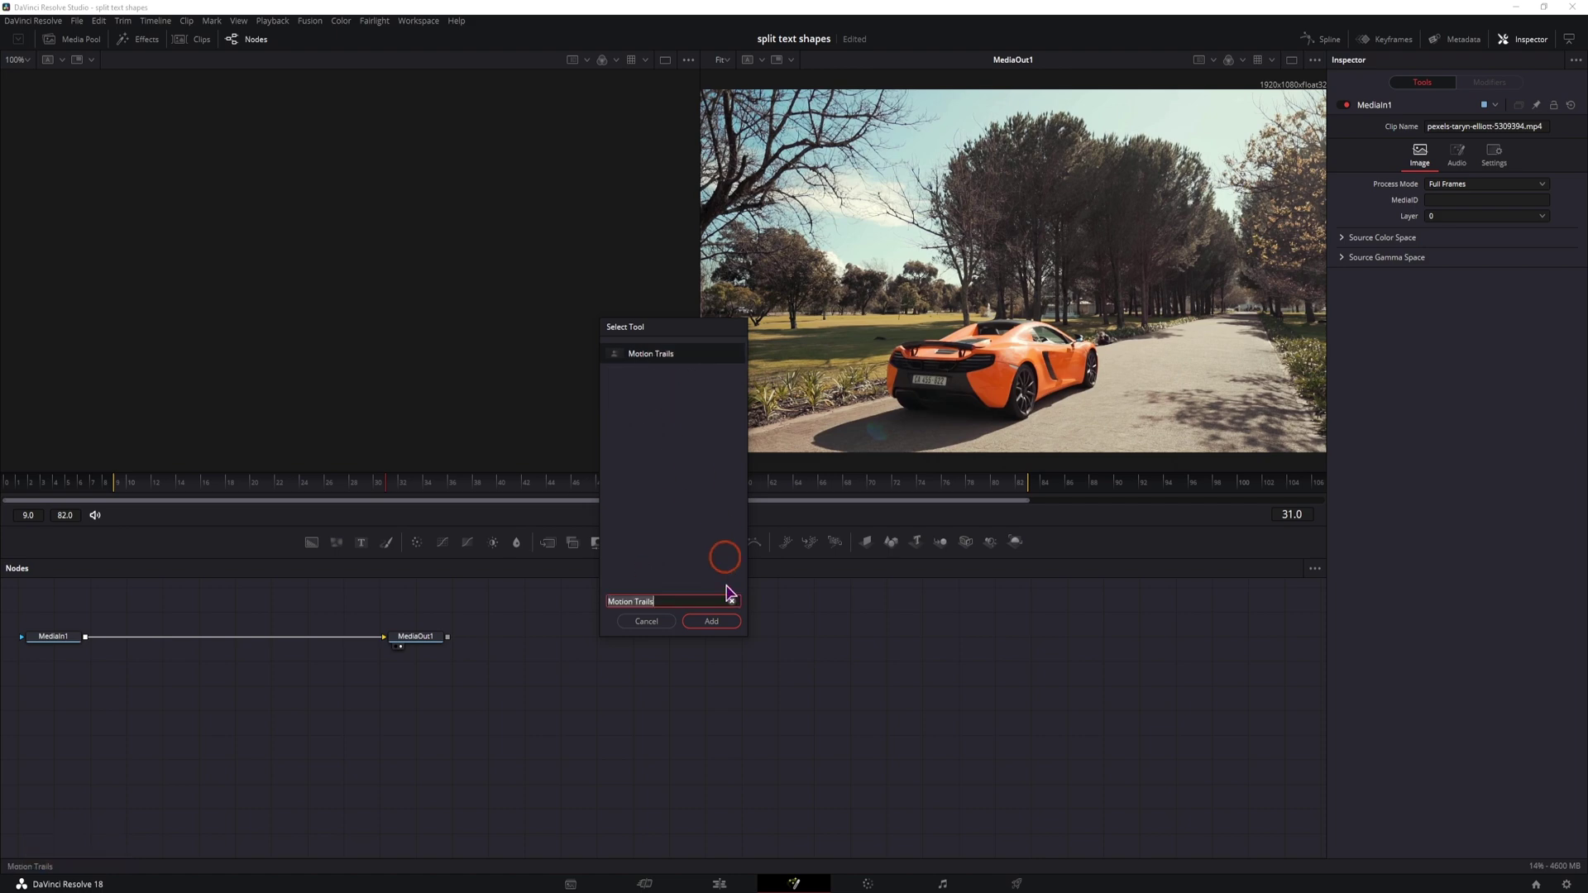
left_click(715, 621)
mouse_move(343, 708)
left_mouse_down()
mouse_move(173, 642)
mouse_move(243, 644)
left_mouse_up()
mouse_move(235, 636)
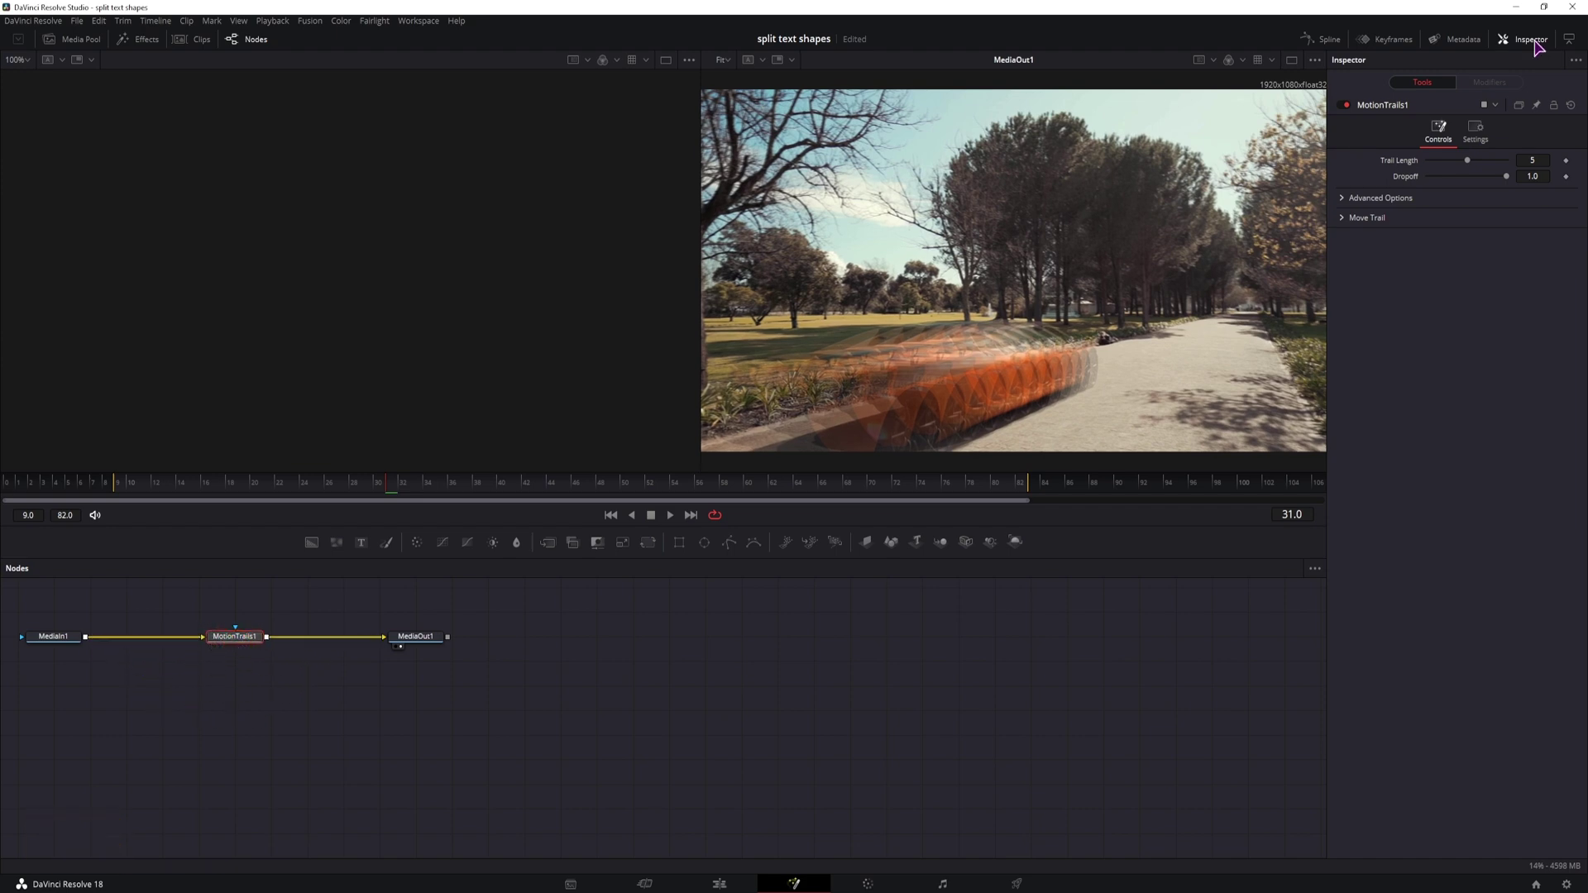
left_click(1529, 39)
key("BackSpace")
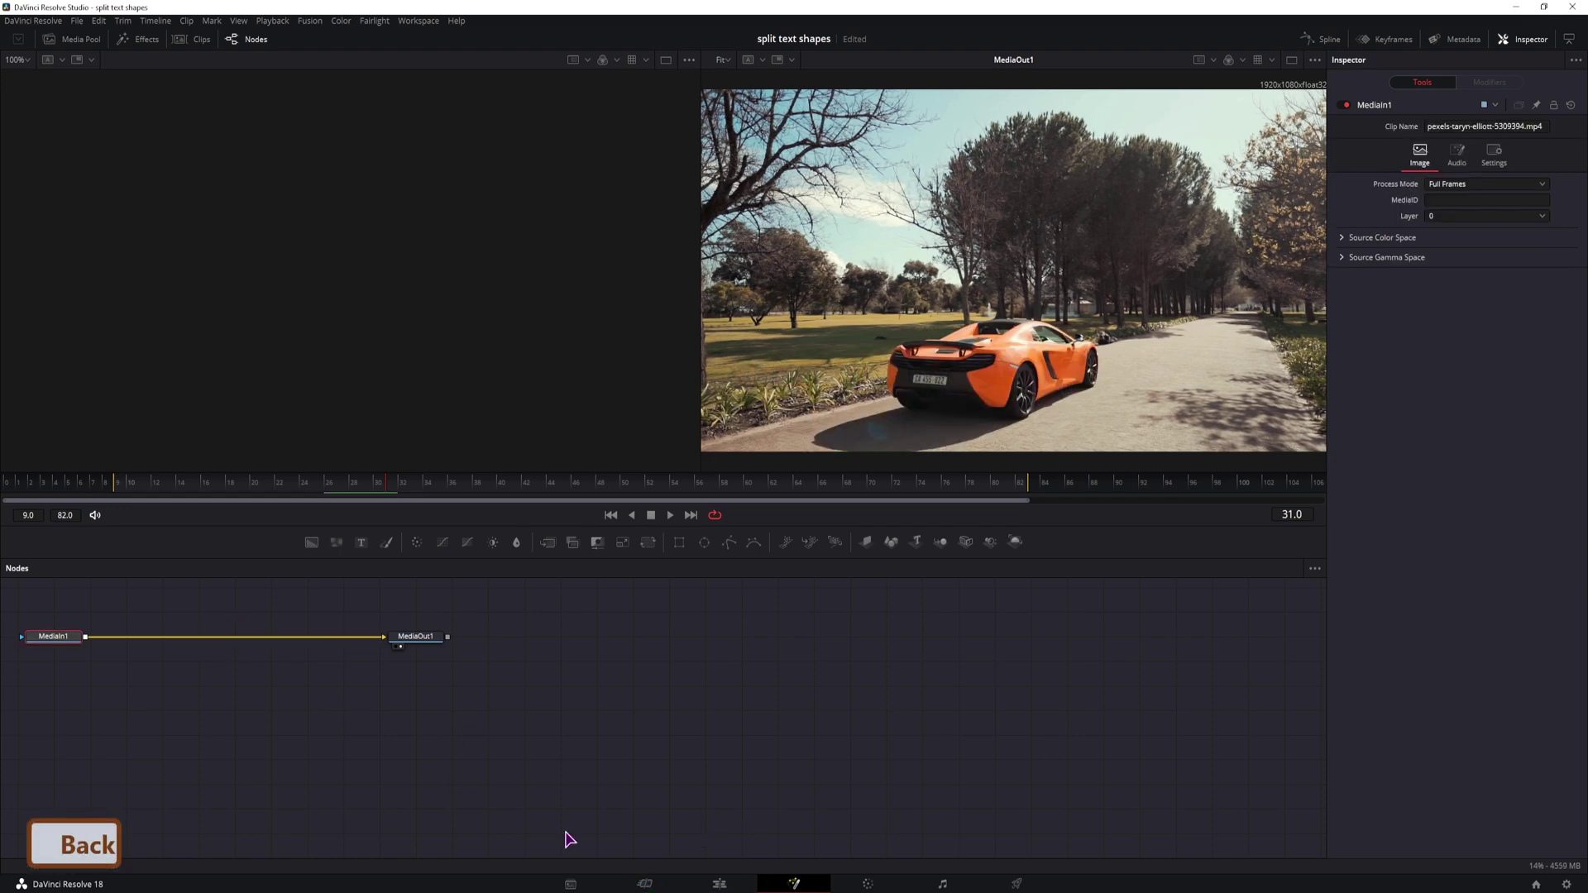
On the Color page, apply Motion Trails to the car clip's grading node and switch it off
left_click(868, 884)
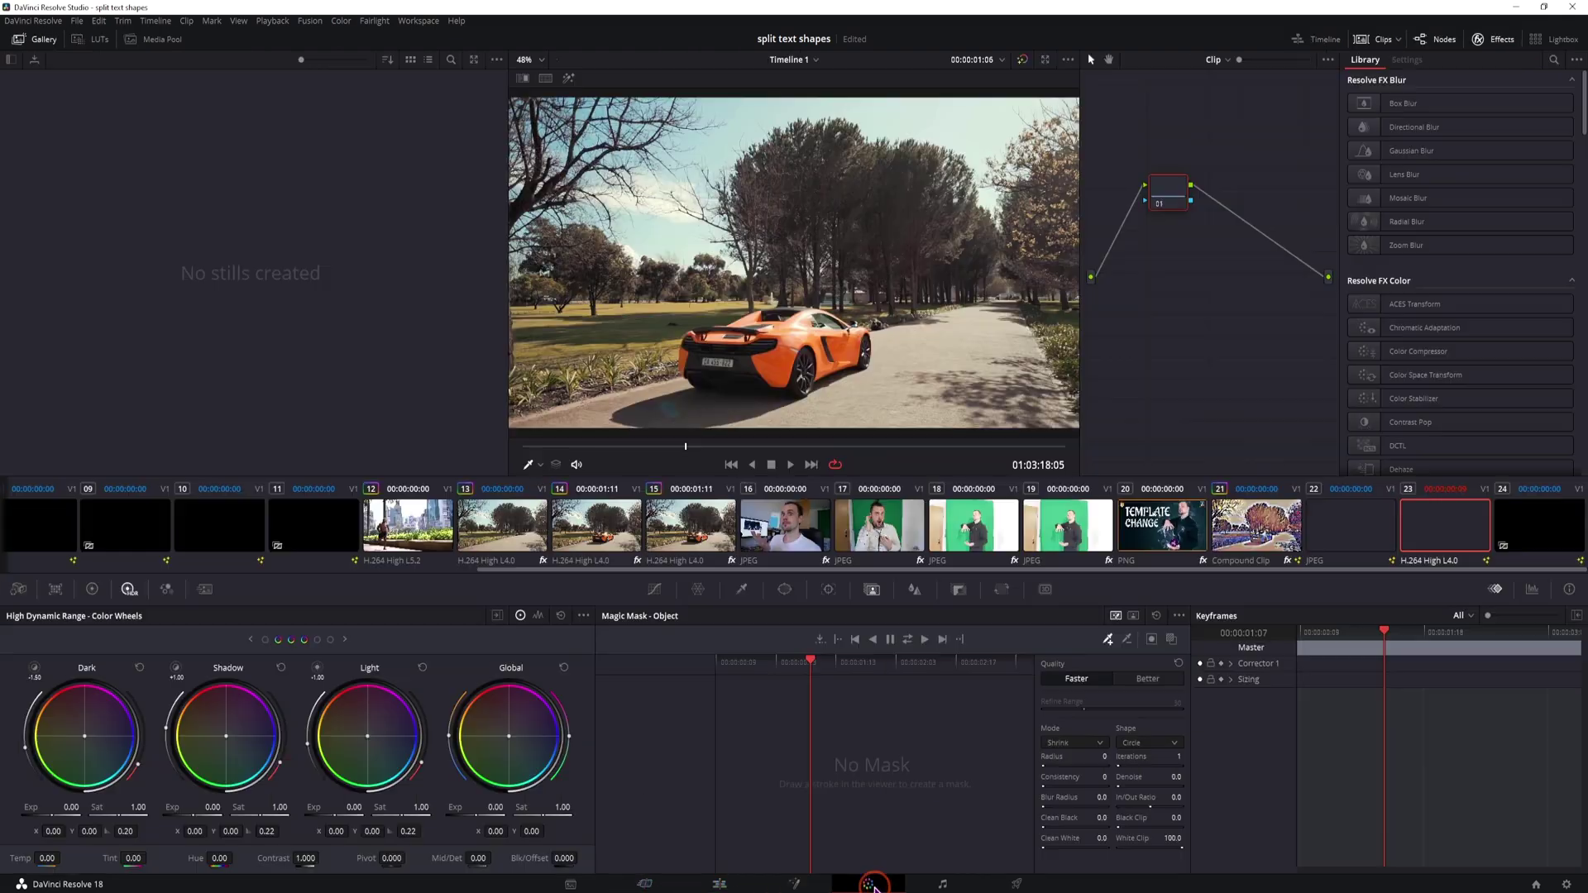
left_click(1499, 40)
left_click(1554, 60)
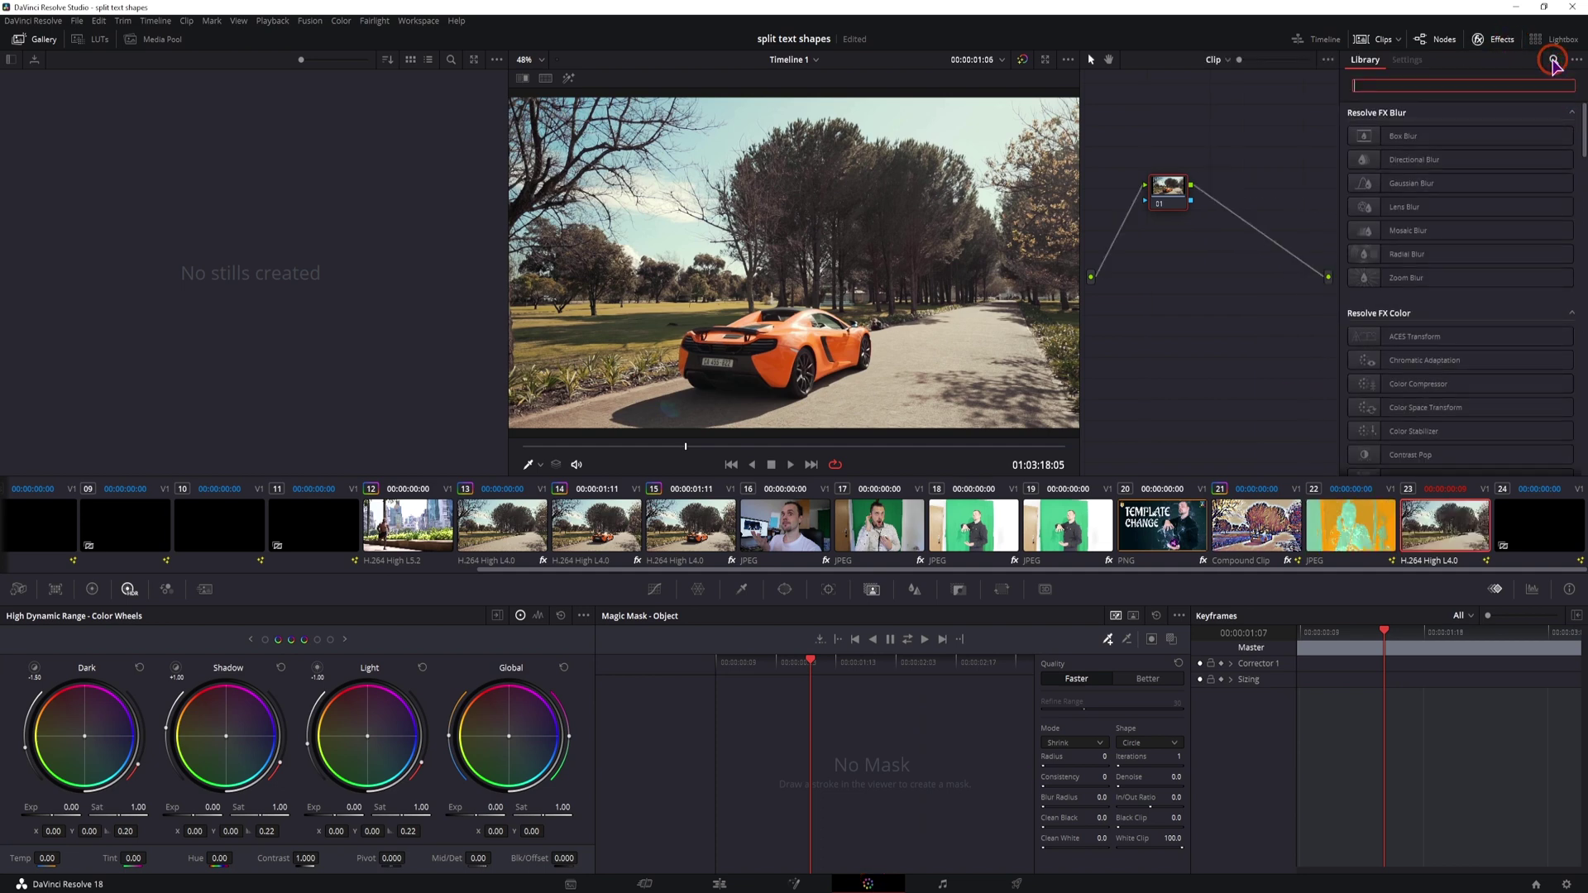
type("motion")
left_click_drag(1459, 160, 1167, 196)
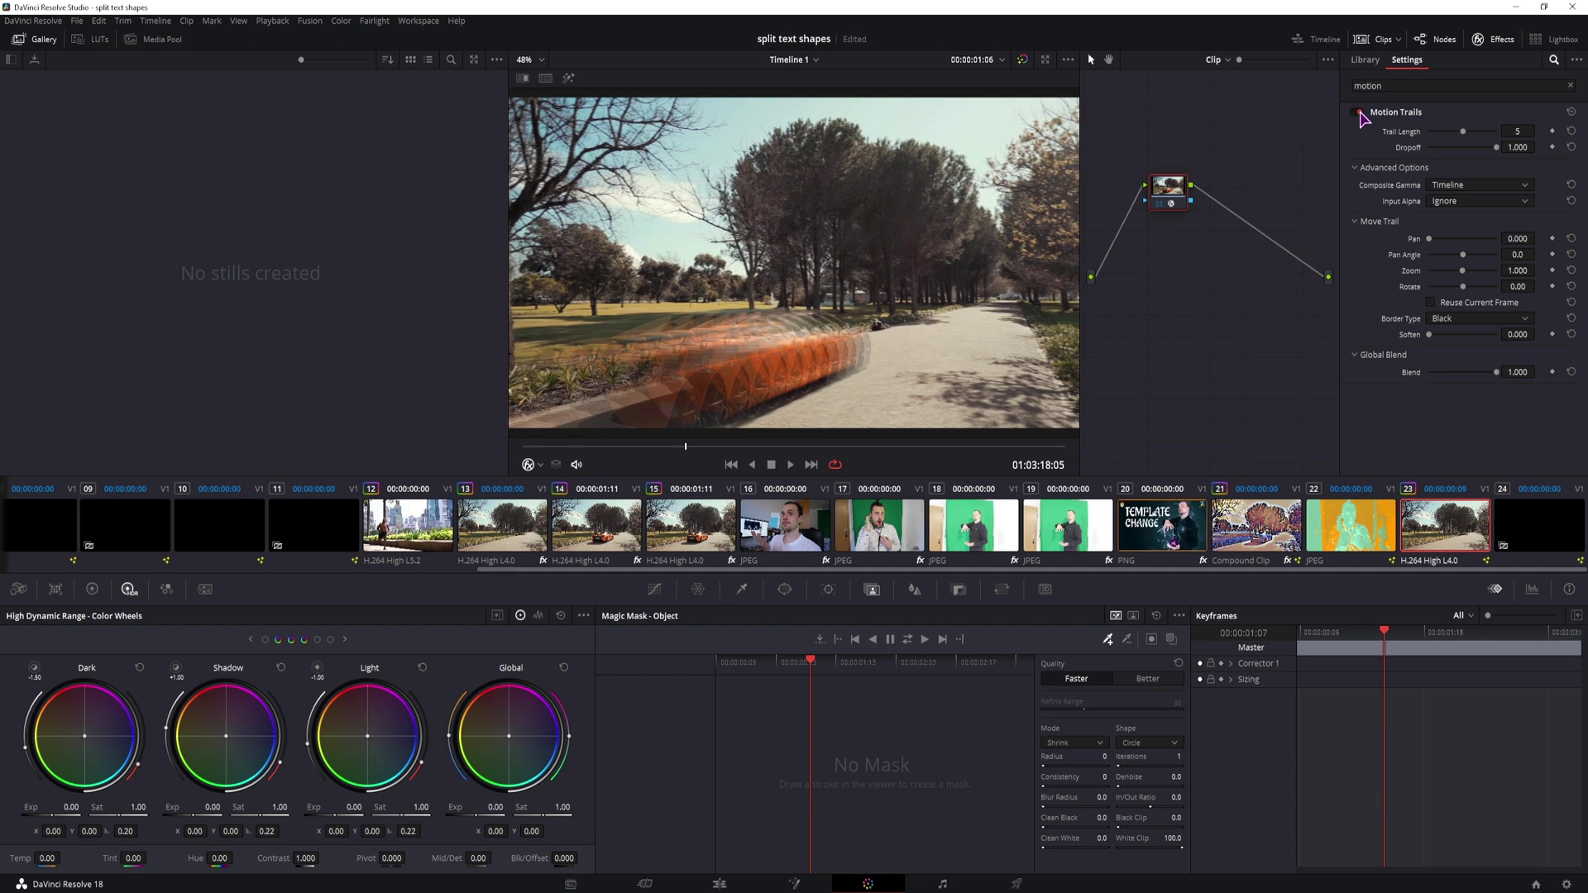
left_click(1358, 112)
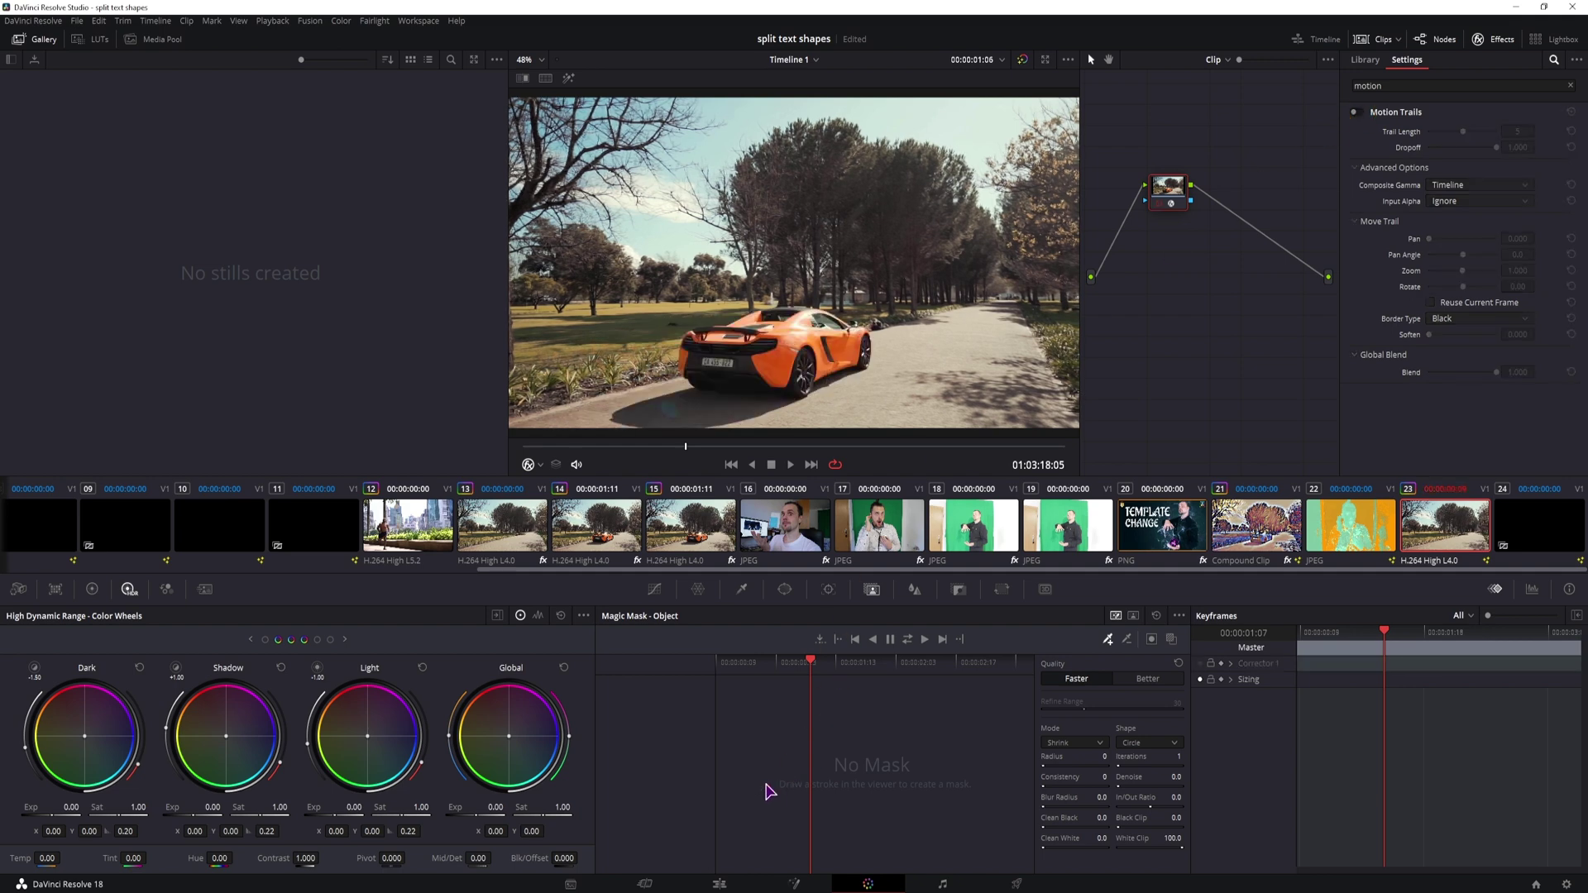
Back on the Edit page, apply Motion Trails to the Video 1 car clip and open the Inspector
left_click(719, 883)
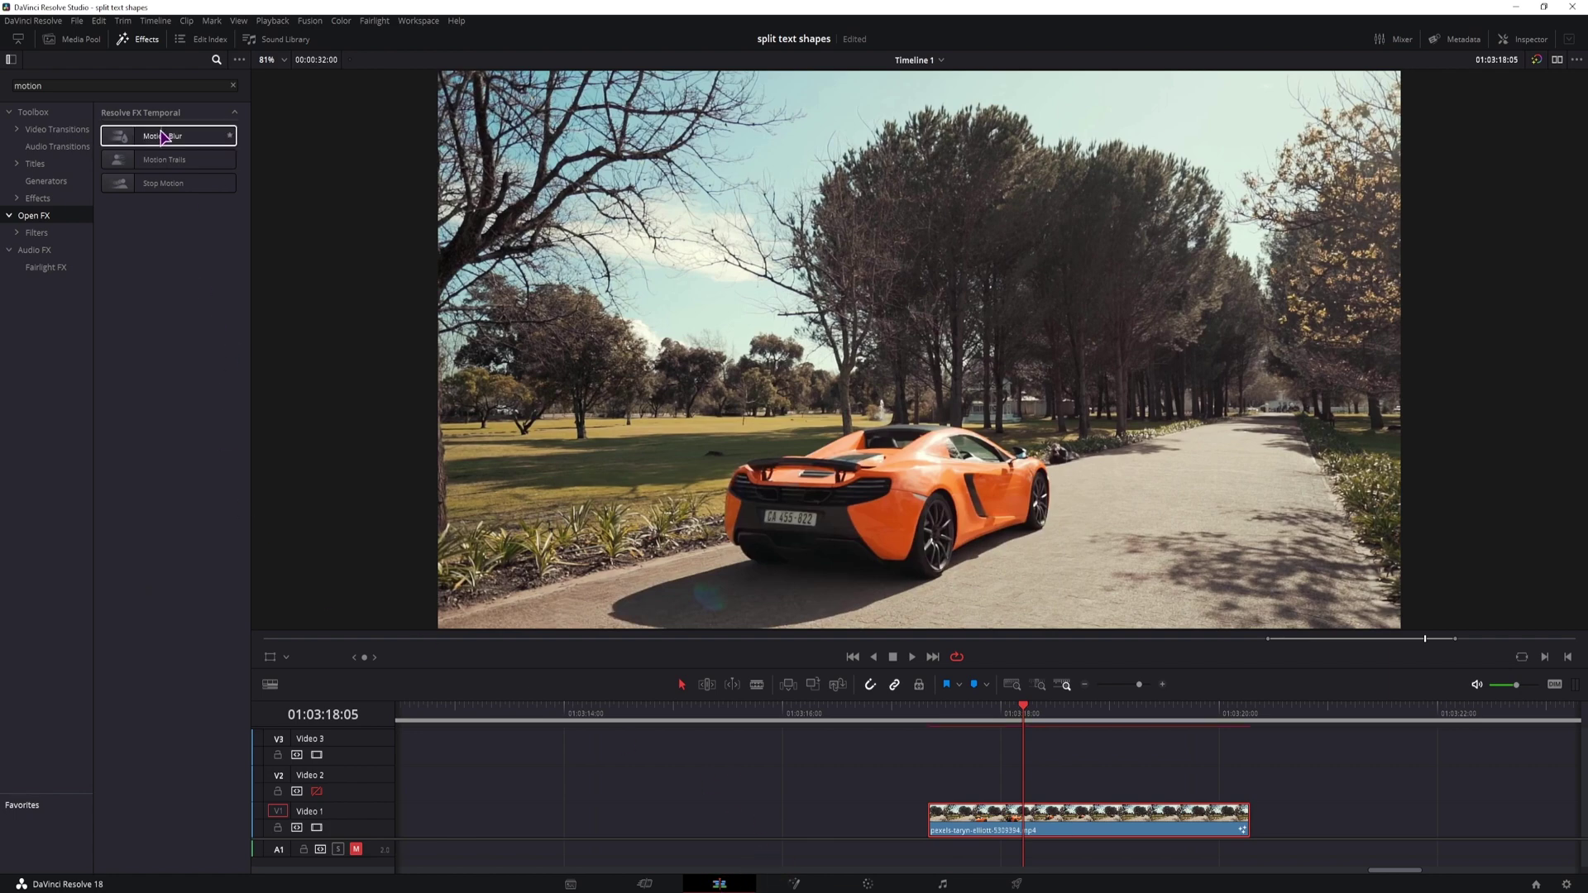
left_click_drag(167, 159, 979, 823)
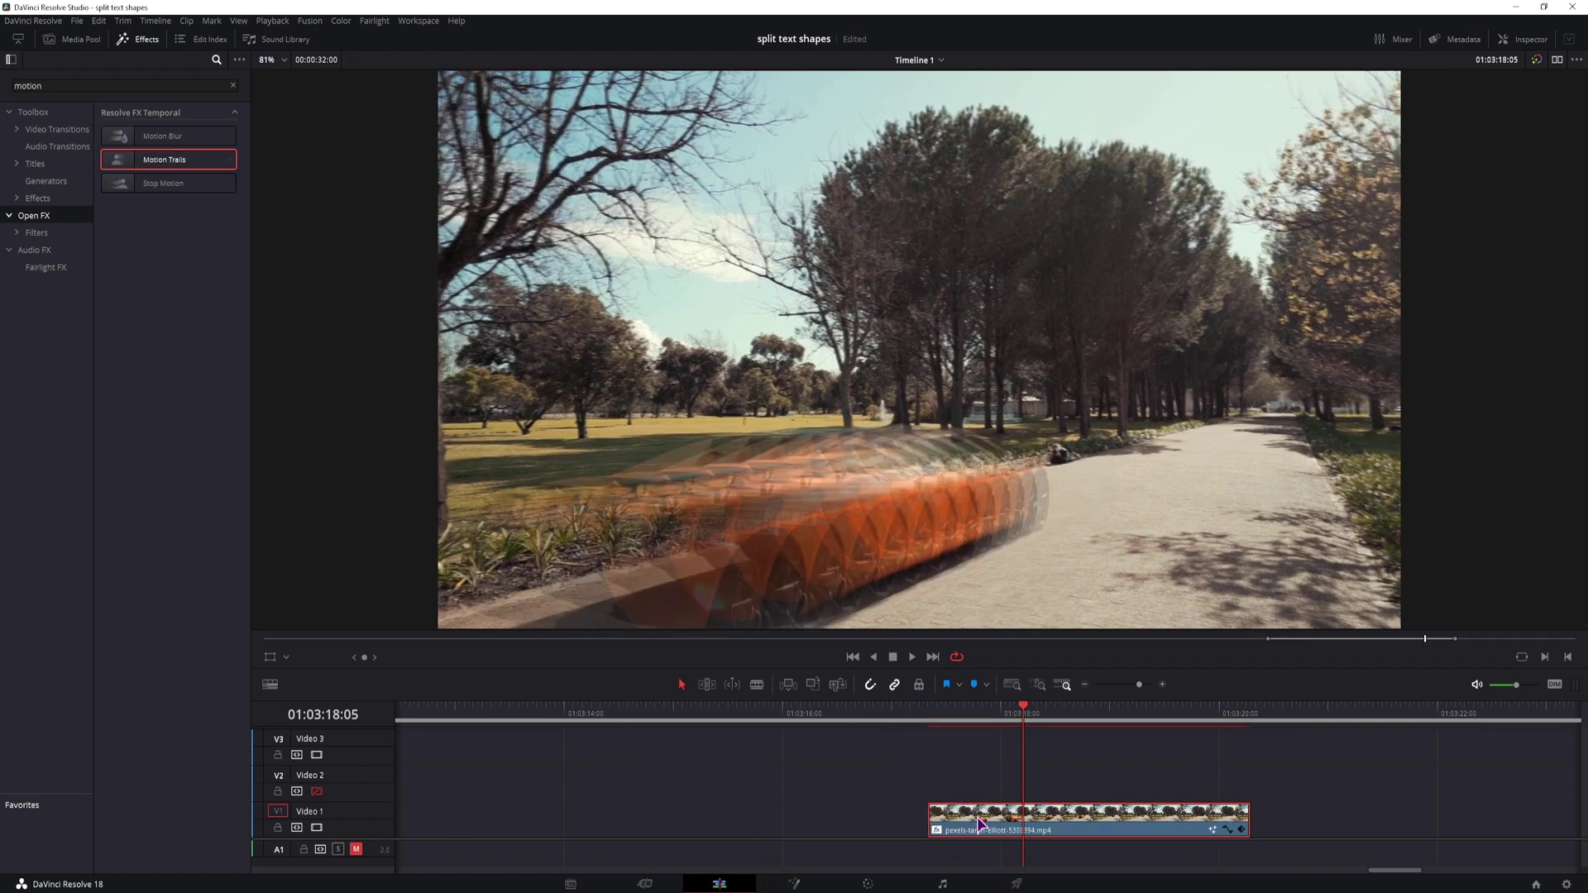
left_click(143, 44)
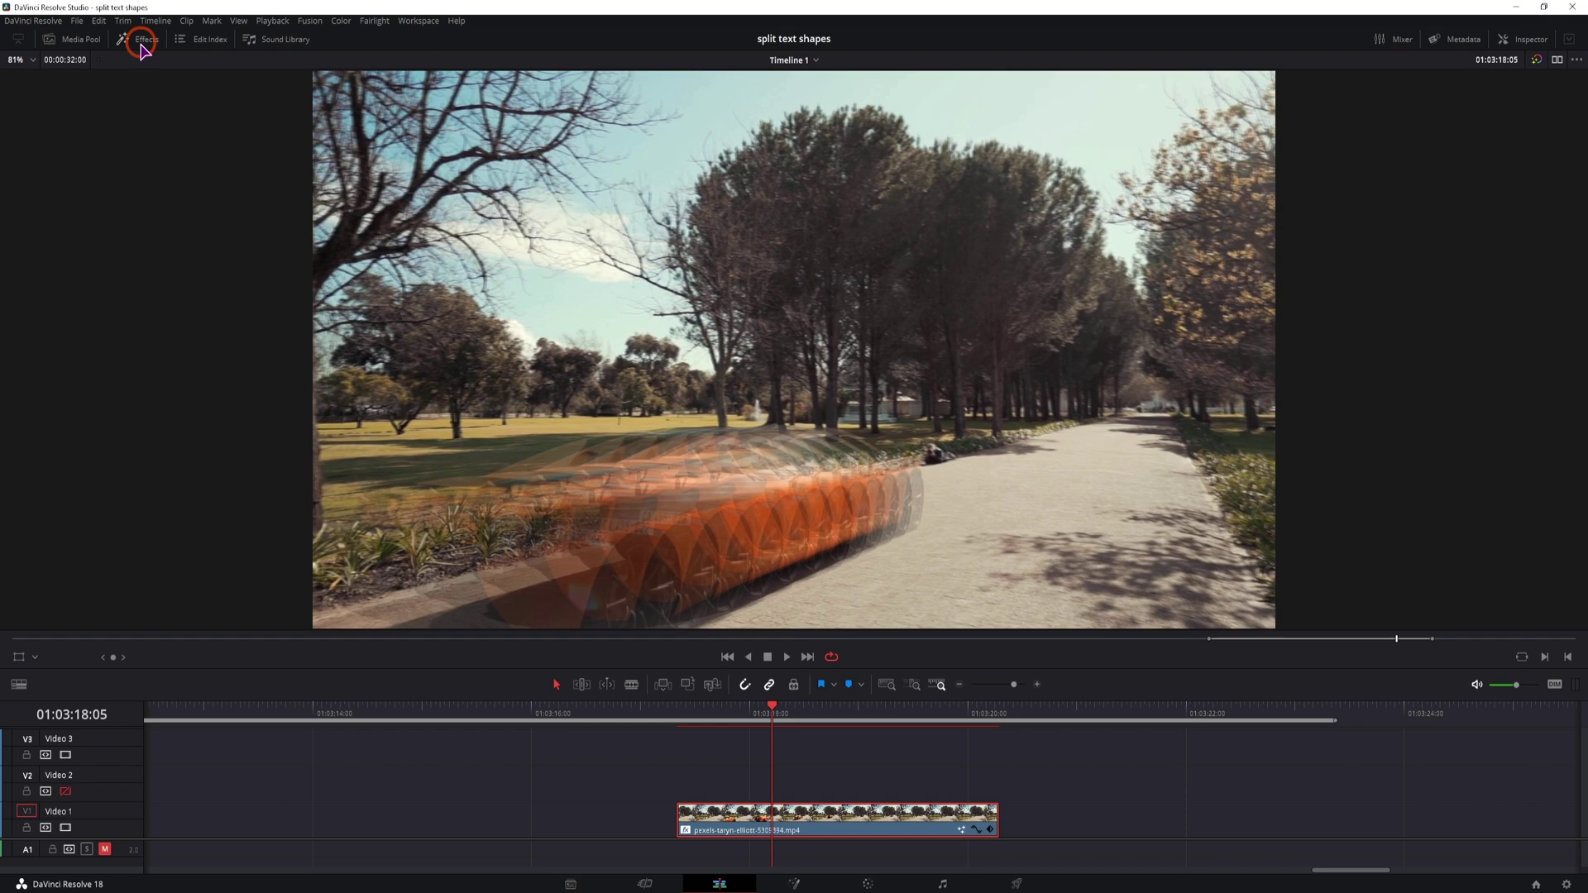
left_click(1530, 44)
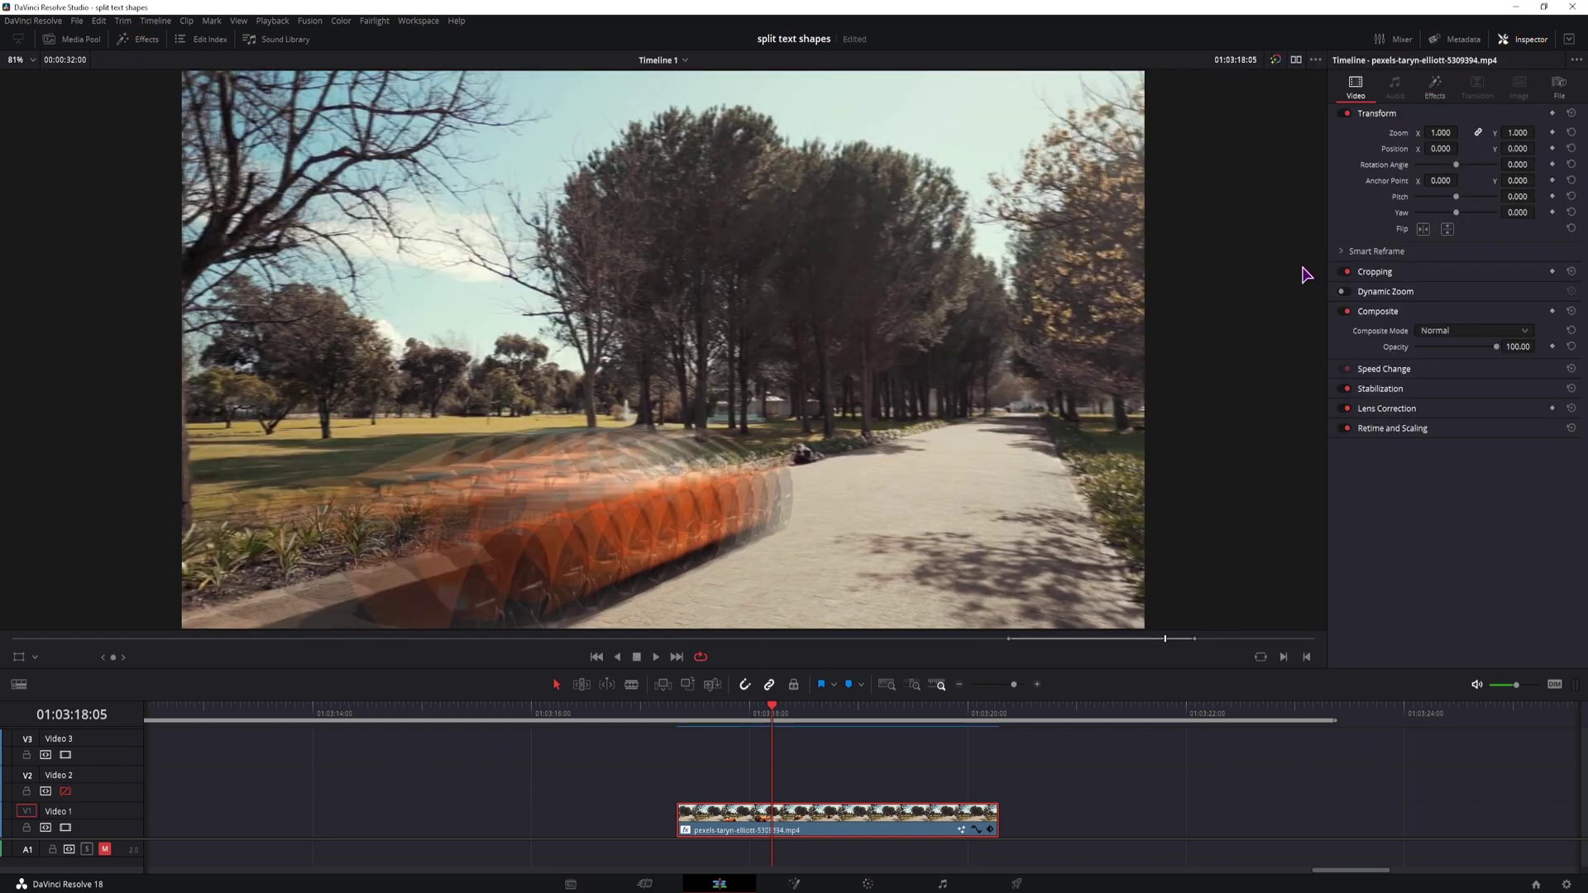
In the Inspector's Motion Trails settings, set Trail Length to 20 and Dropoff to 0.250
left_click(1434, 87)
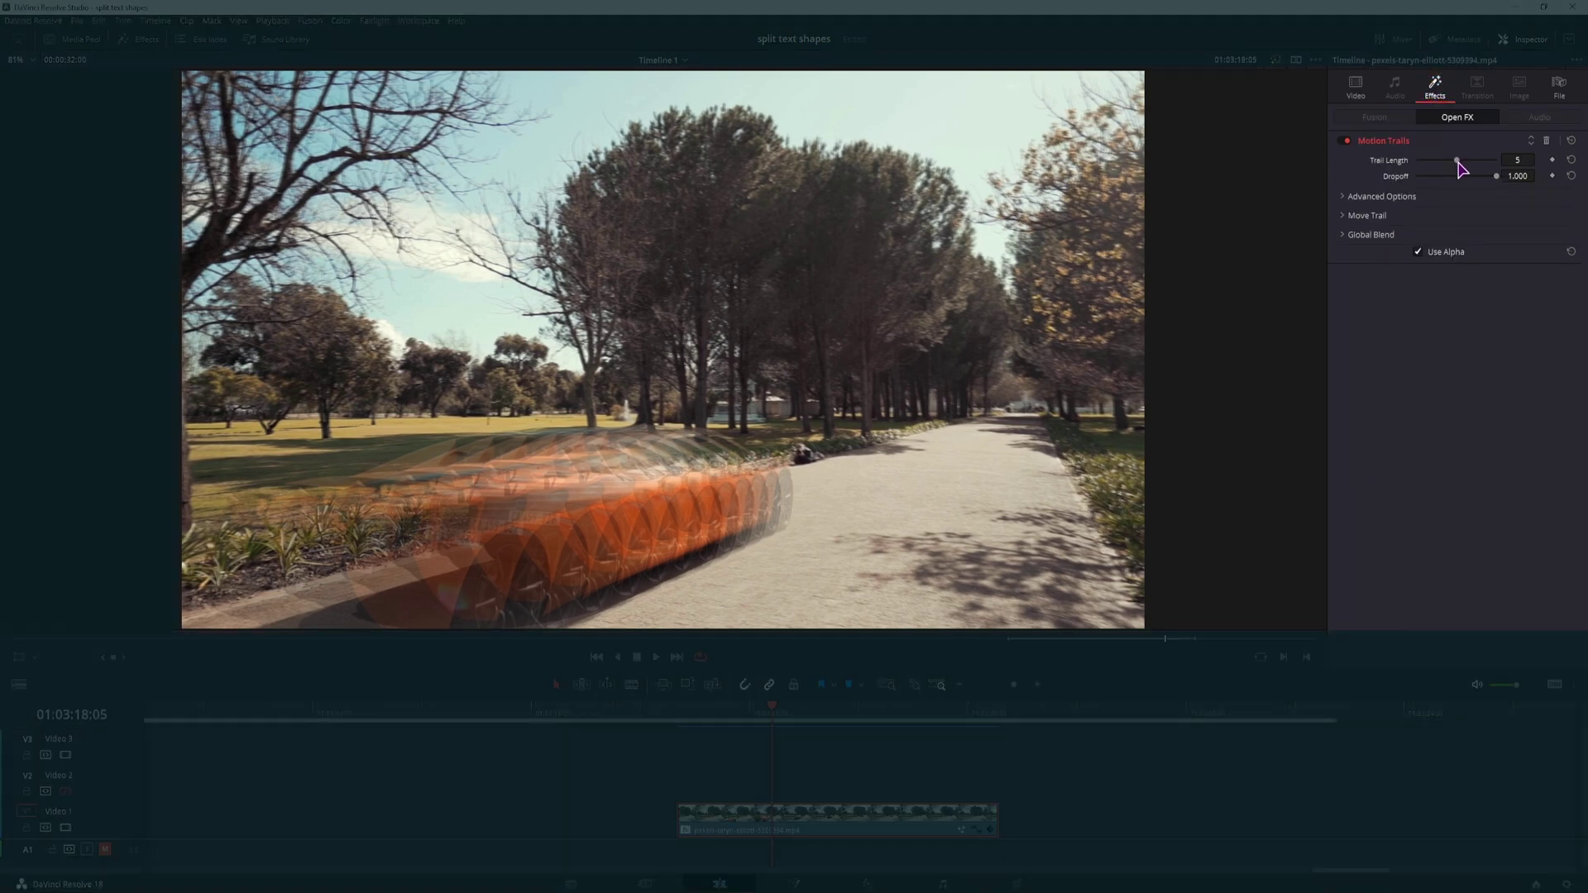
mouse_move(1460, 168)
left_mouse_down()
mouse_move(1401, 168)
mouse_move(1496, 166)
left_mouse_up()
left_click(1514, 159)
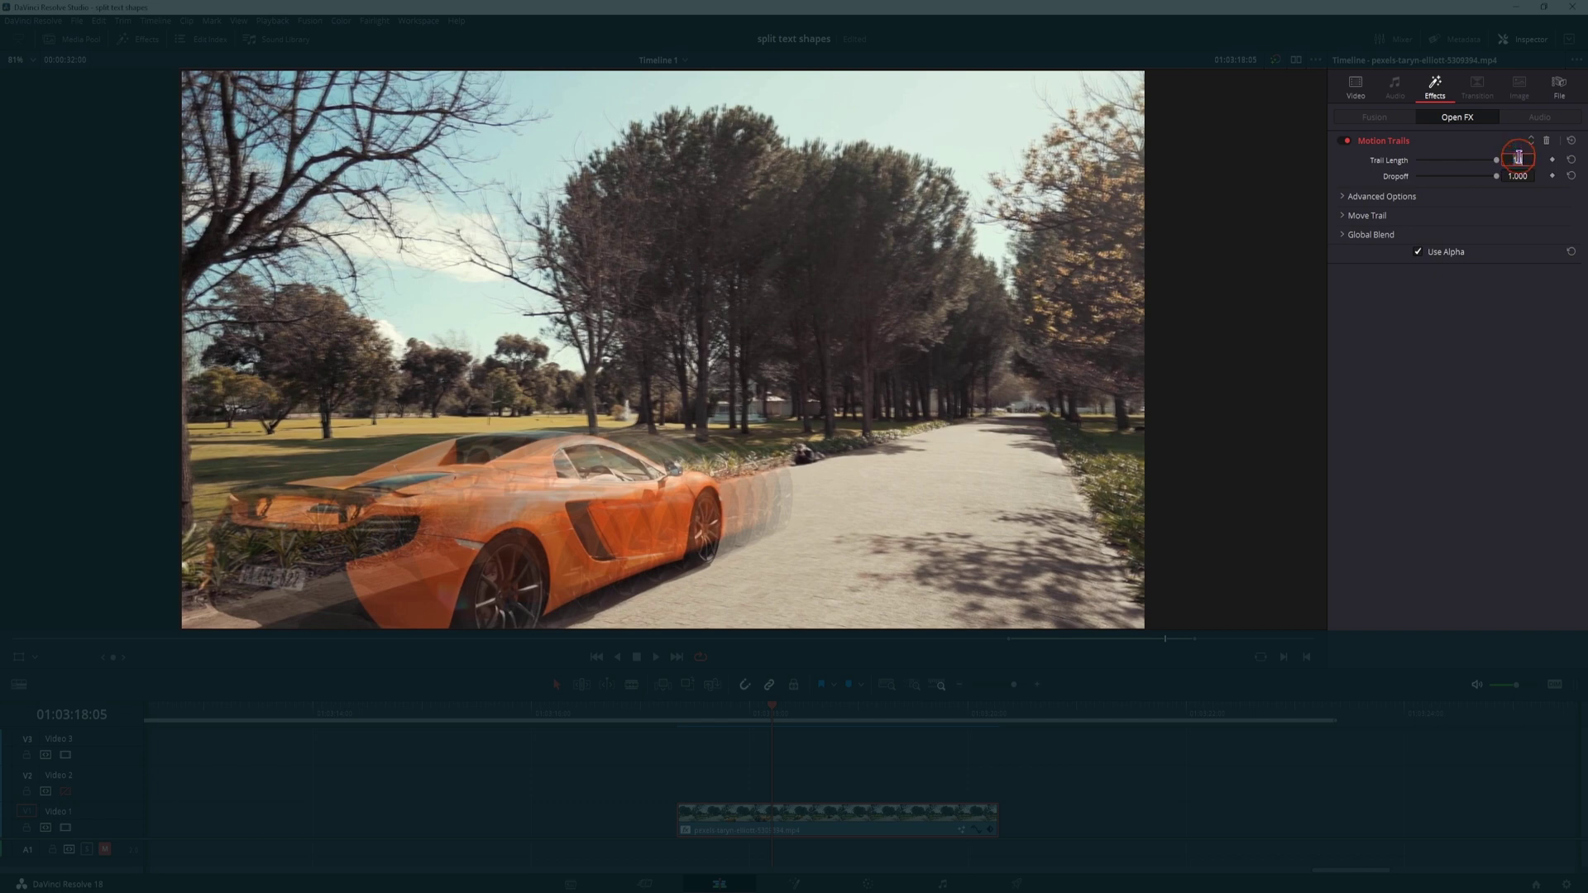
key("Return")
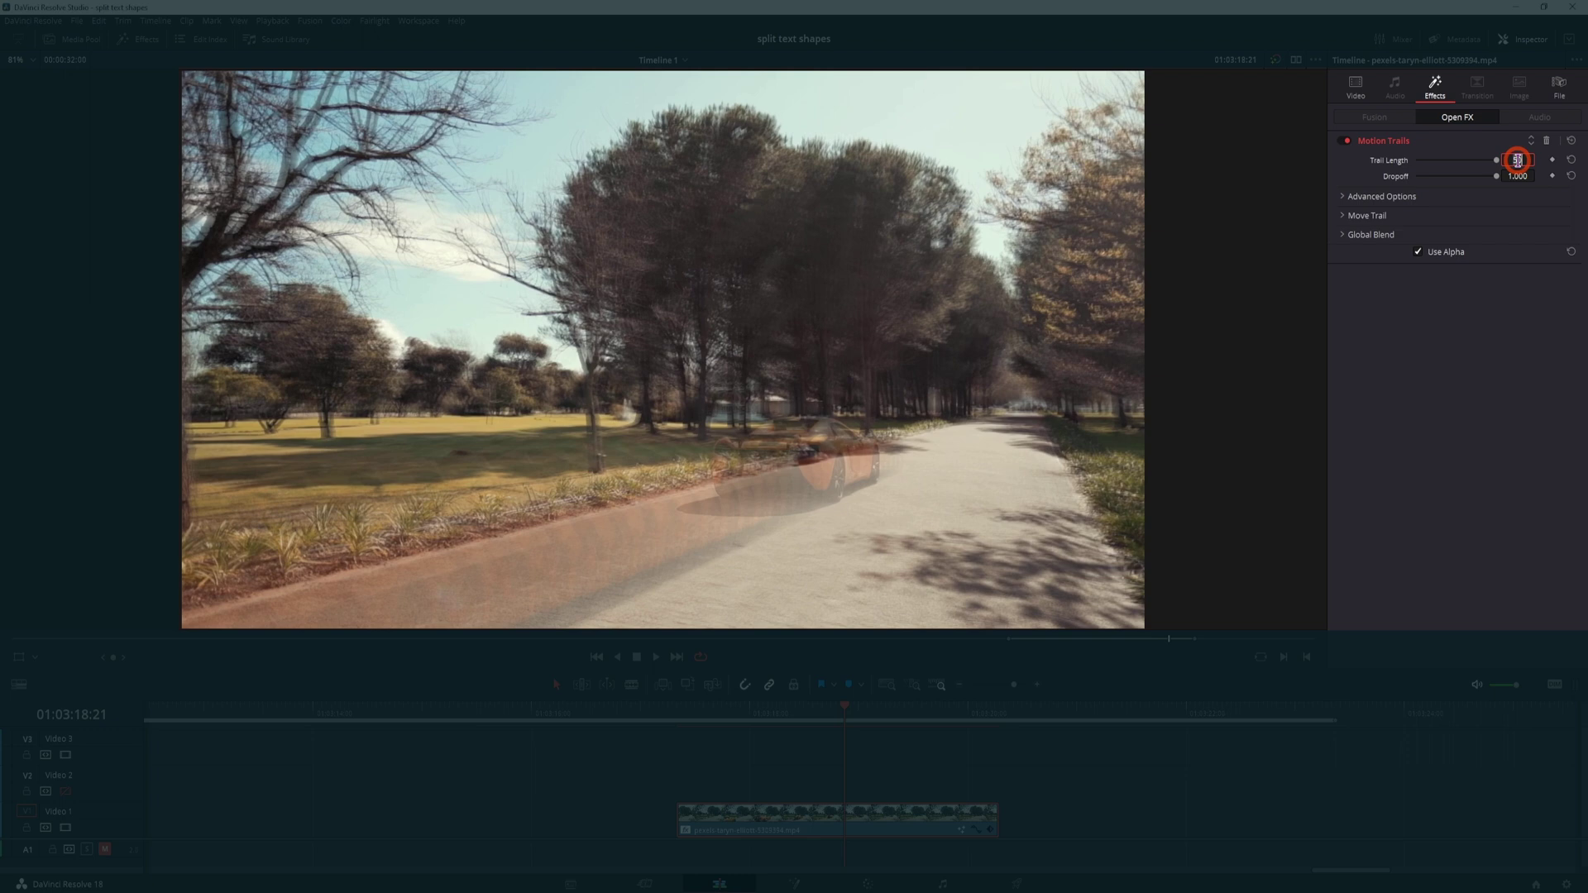
type("5")
type("0")
key("Return")
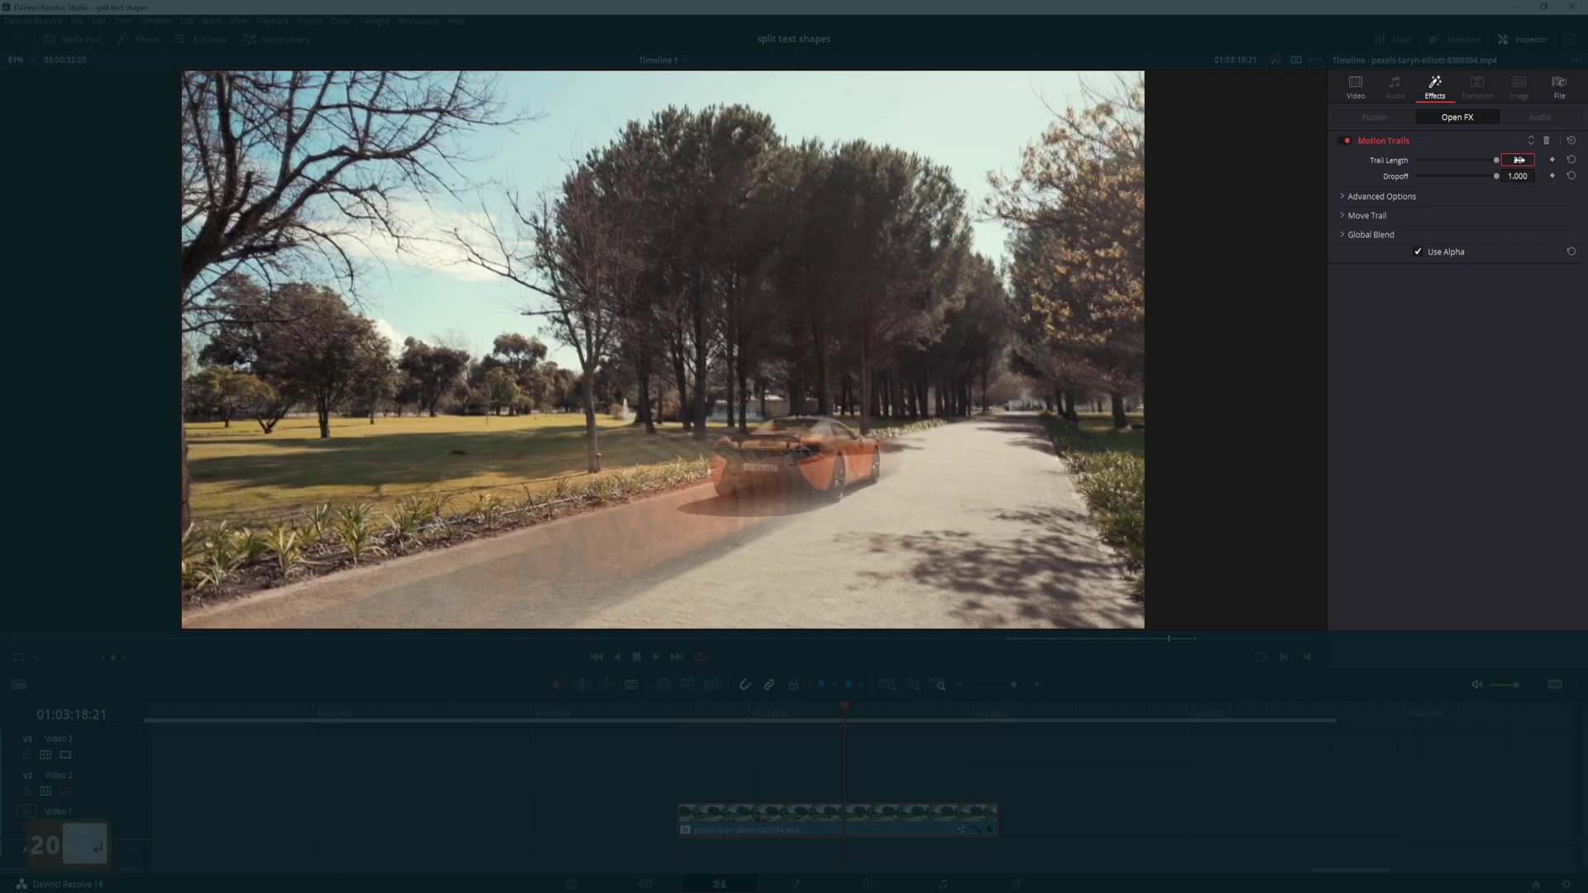
left_click(1500, 178)
left_click_drag(1498, 178, 1444, 183)
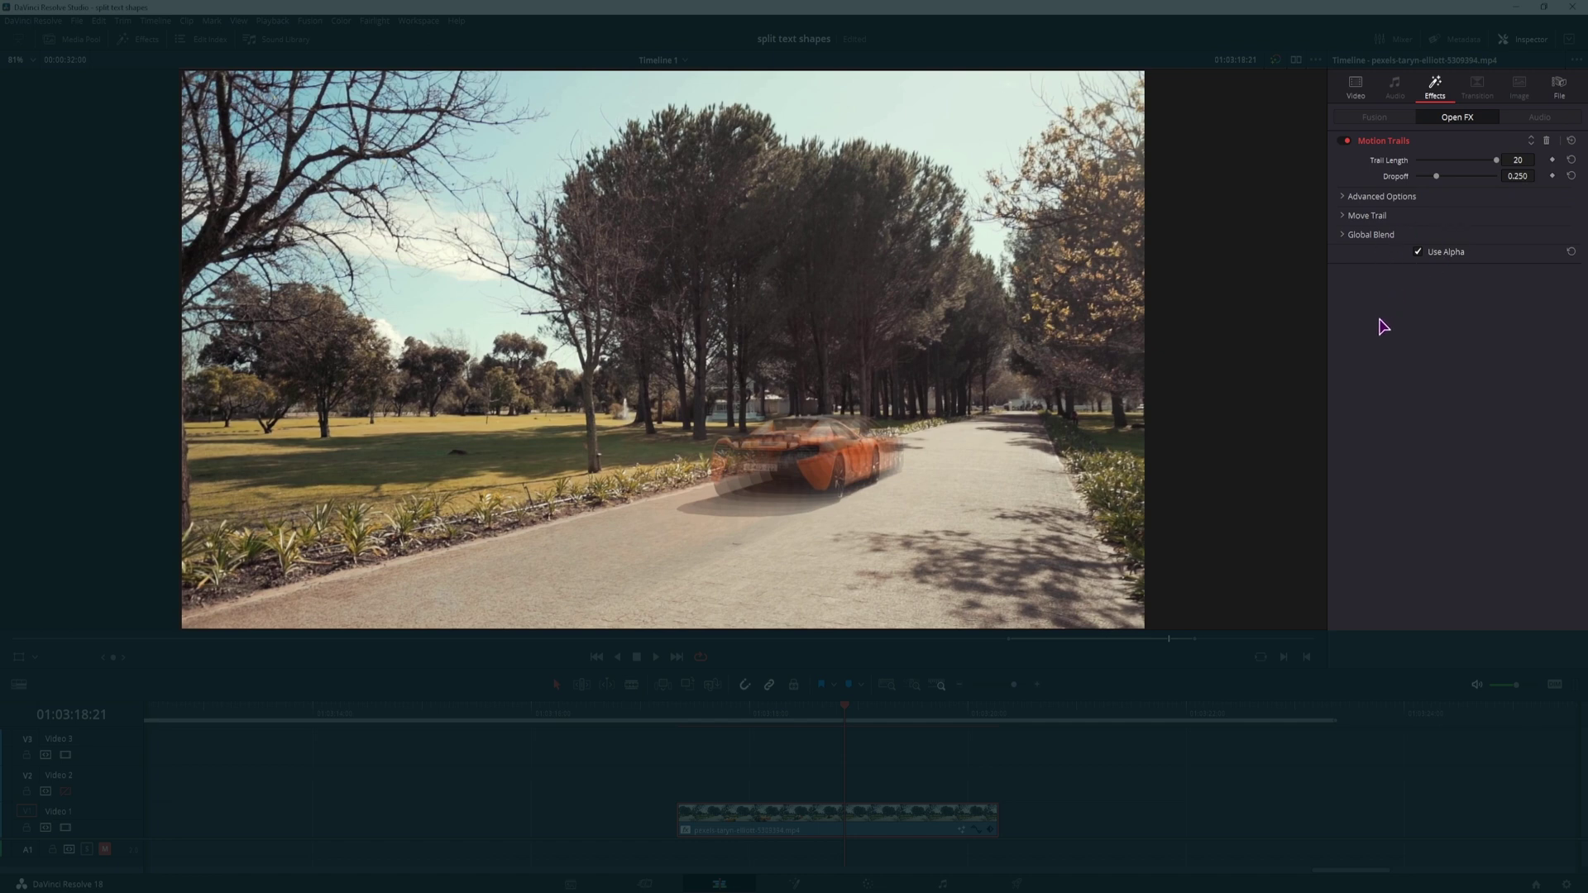
Expand Global Blend and tune the sliders to Dropoff 0.535 and Blend 1.000
left_click(1342, 235)
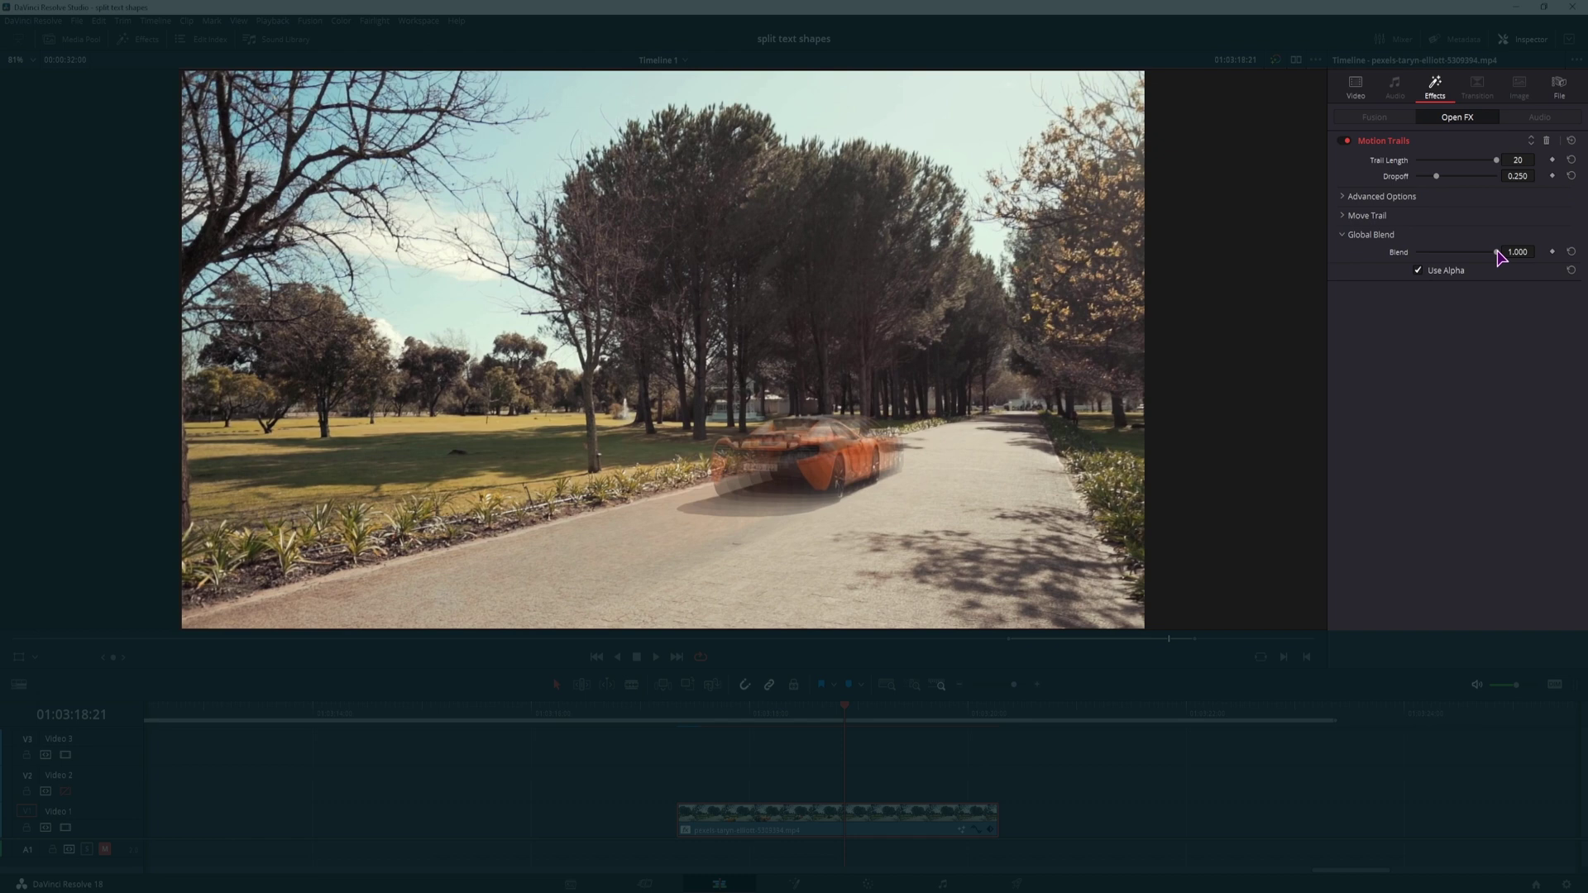
left_click_drag(1498, 255, 1439, 250)
left_click_drag(1435, 176, 1520, 184)
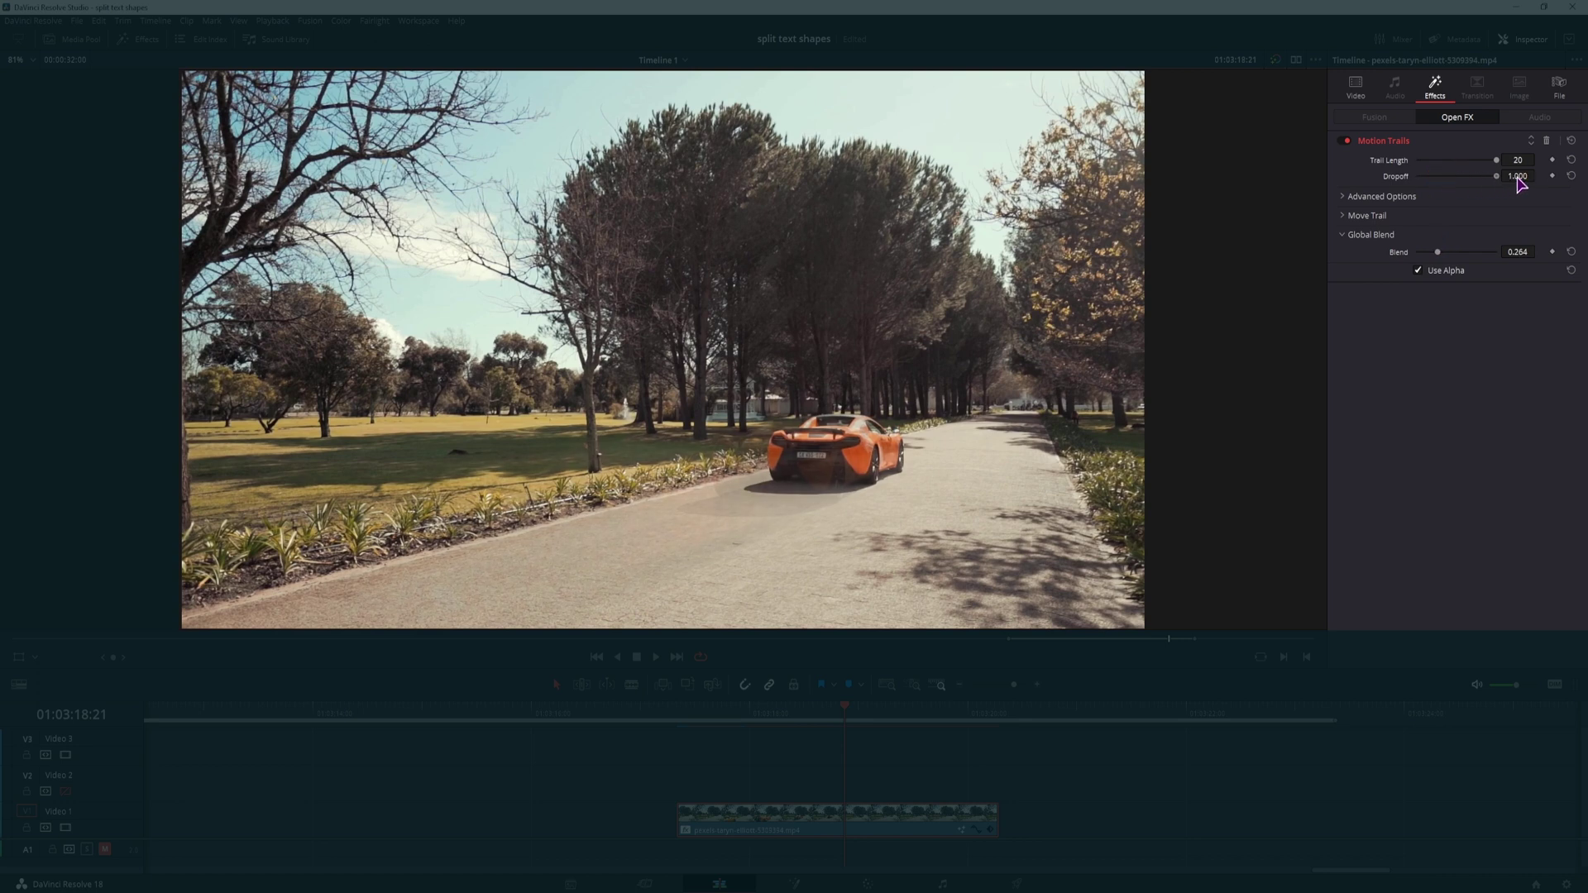
left_click_drag(1436, 252, 1457, 254)
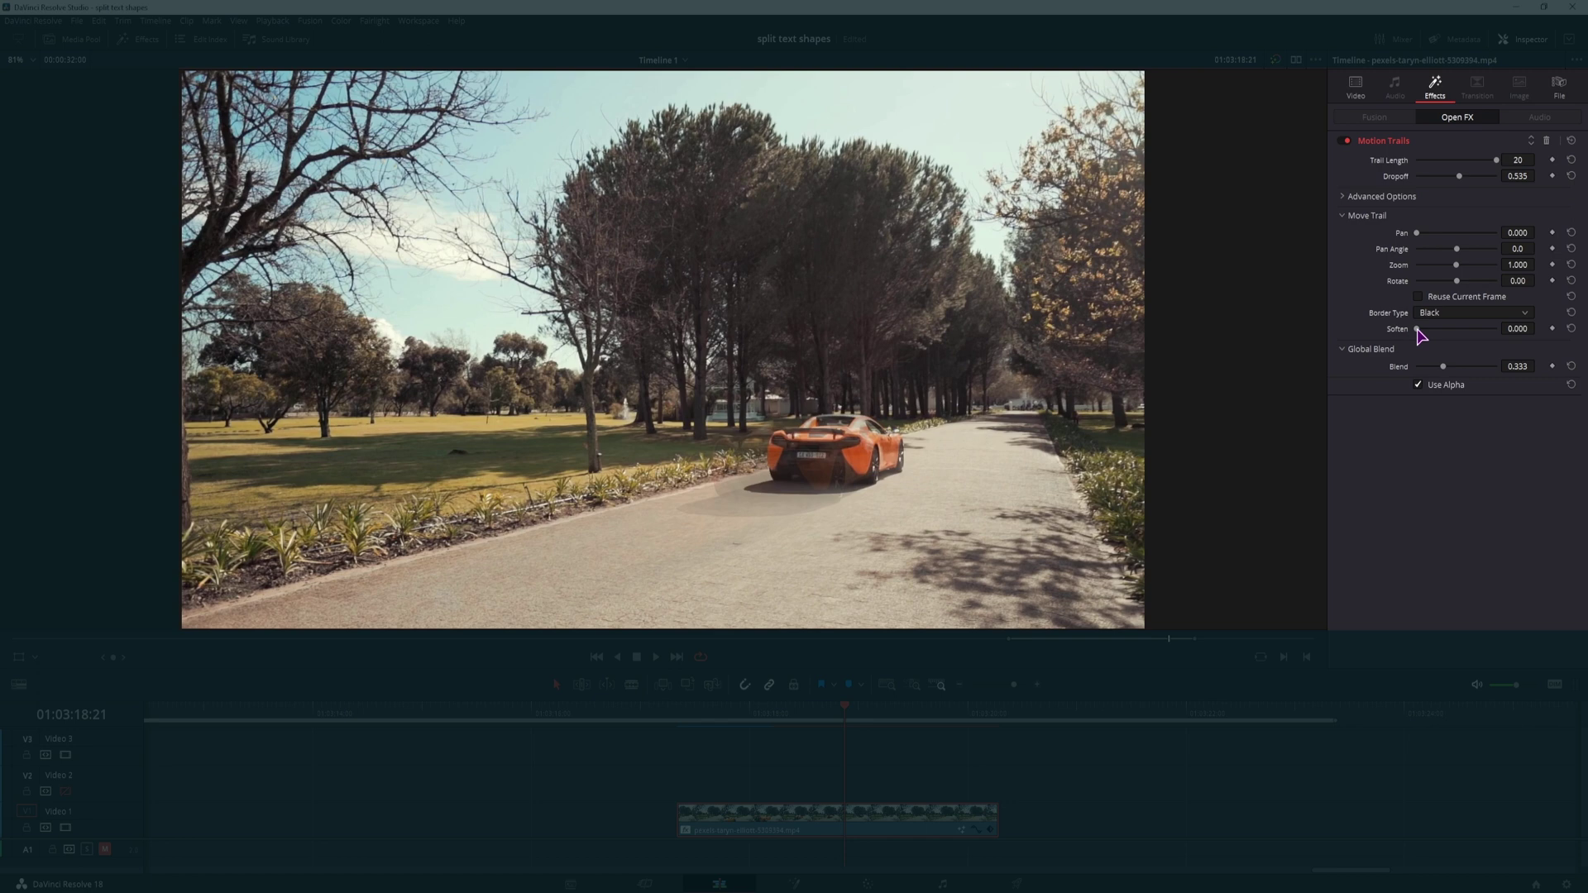
left_click_drag(1417, 333, 1437, 331)
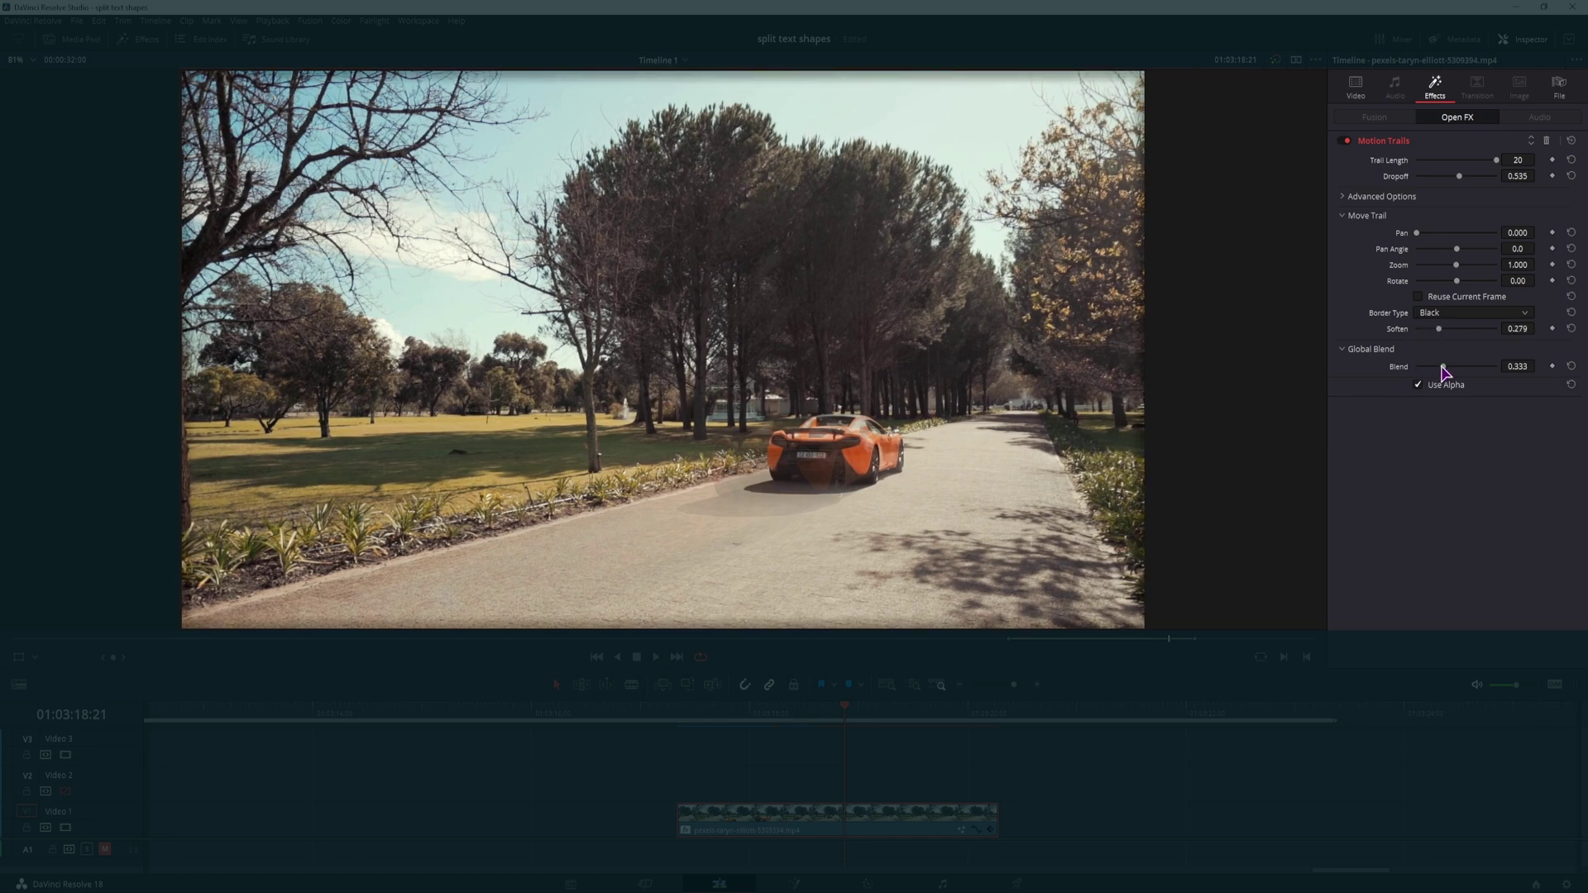
left_click_drag(1442, 366, 1535, 362)
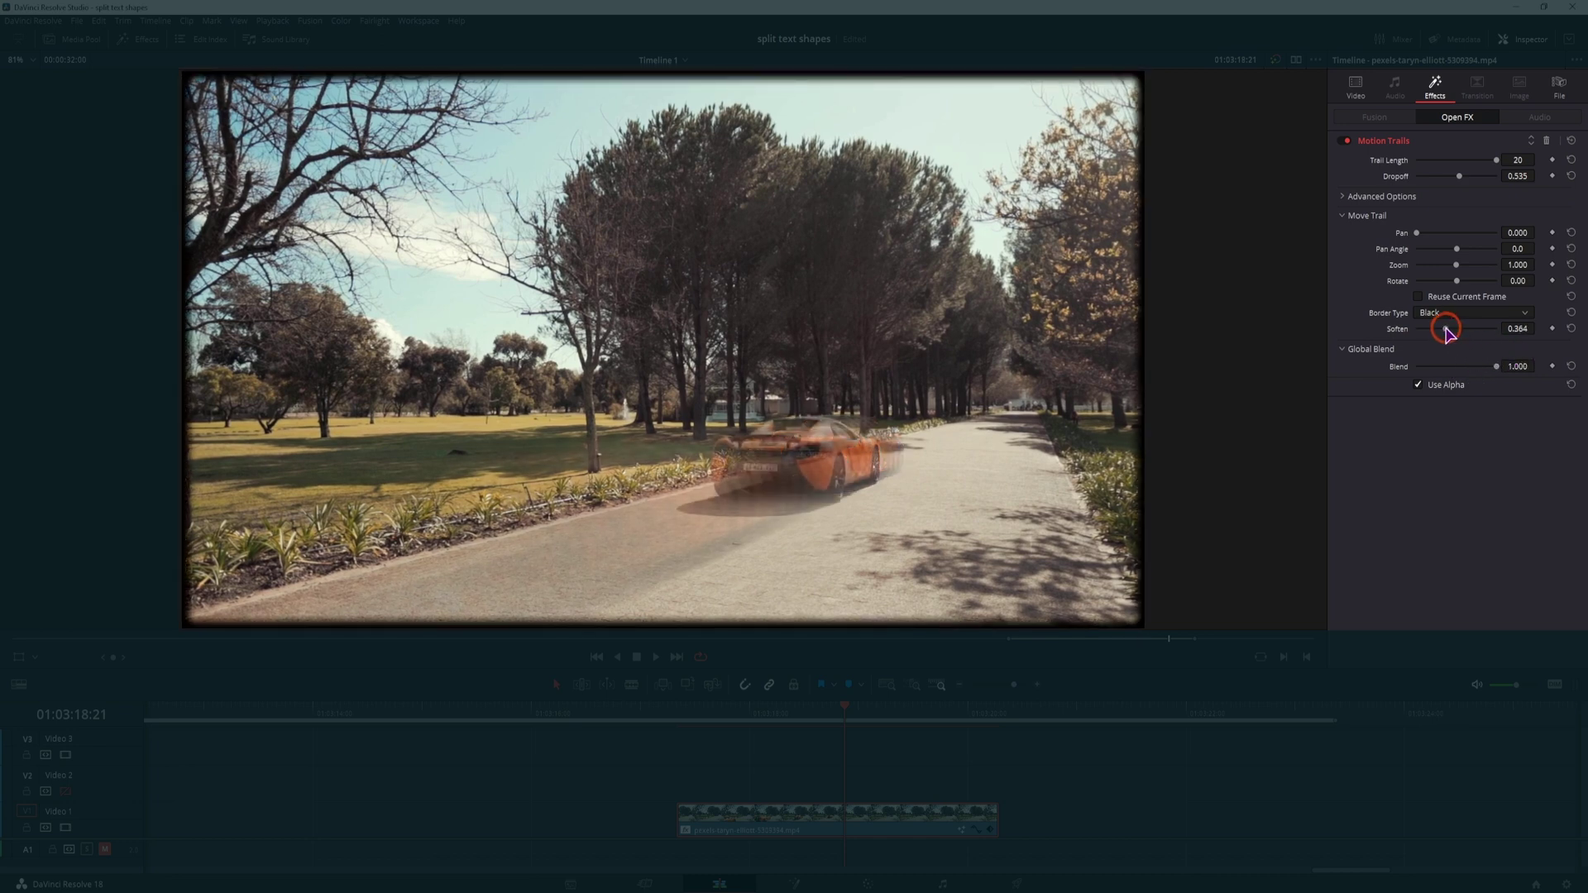
mouse_move(1439, 331)
left_mouse_down()
mouse_move(1464, 332)
mouse_move(1393, 336)
mouse_move(1454, 342)
left_mouse_up()
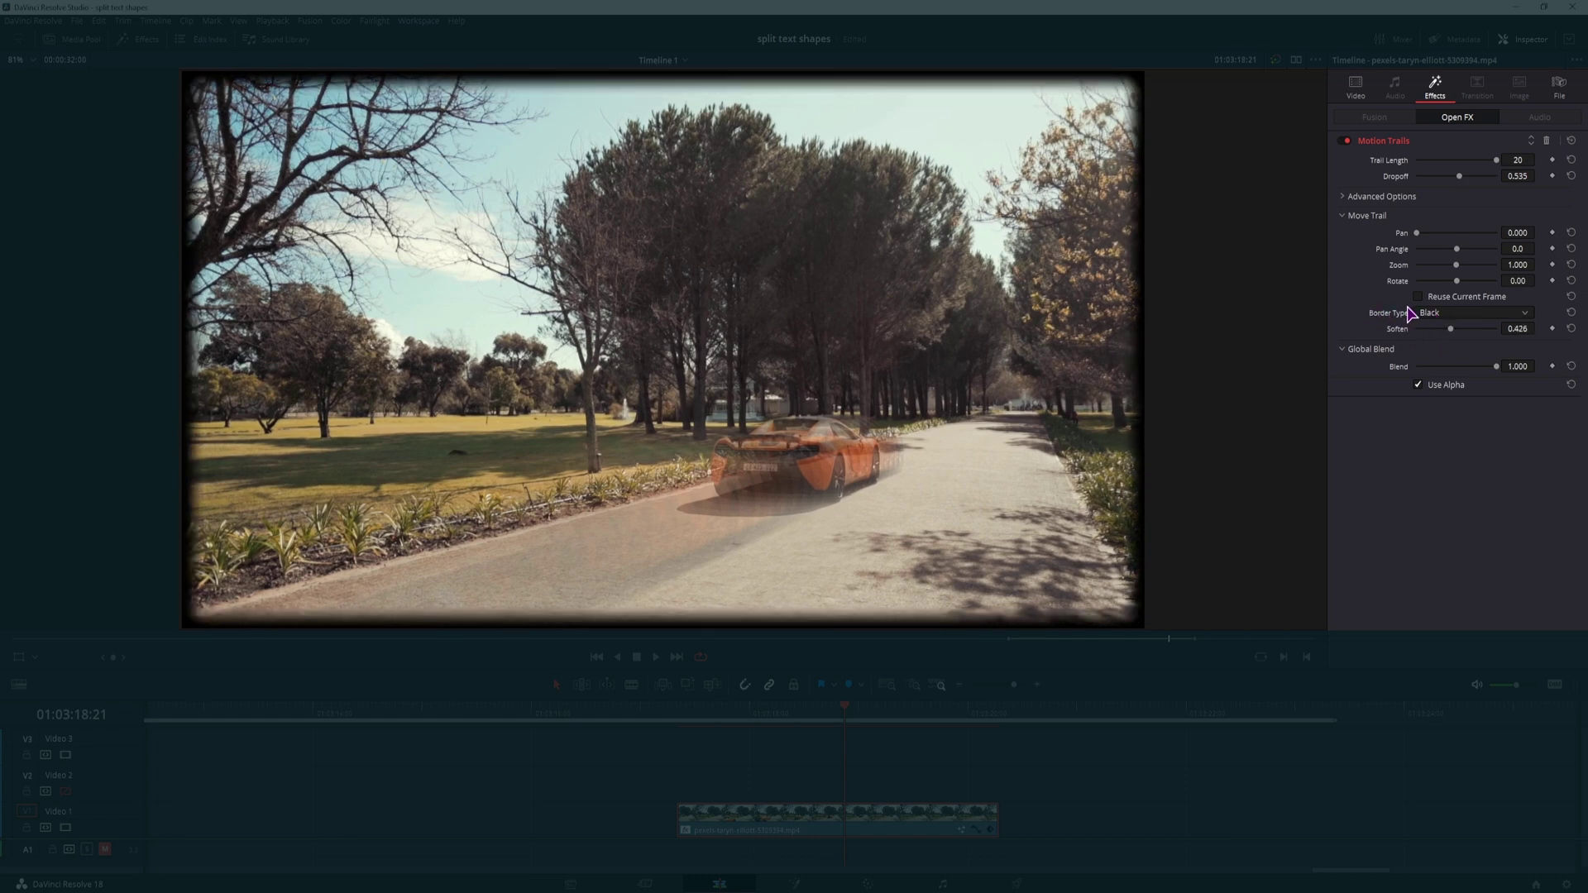
Set the Move Trail Border Type to Reflect, after briefly trying Replicate
left_click(1455, 315)
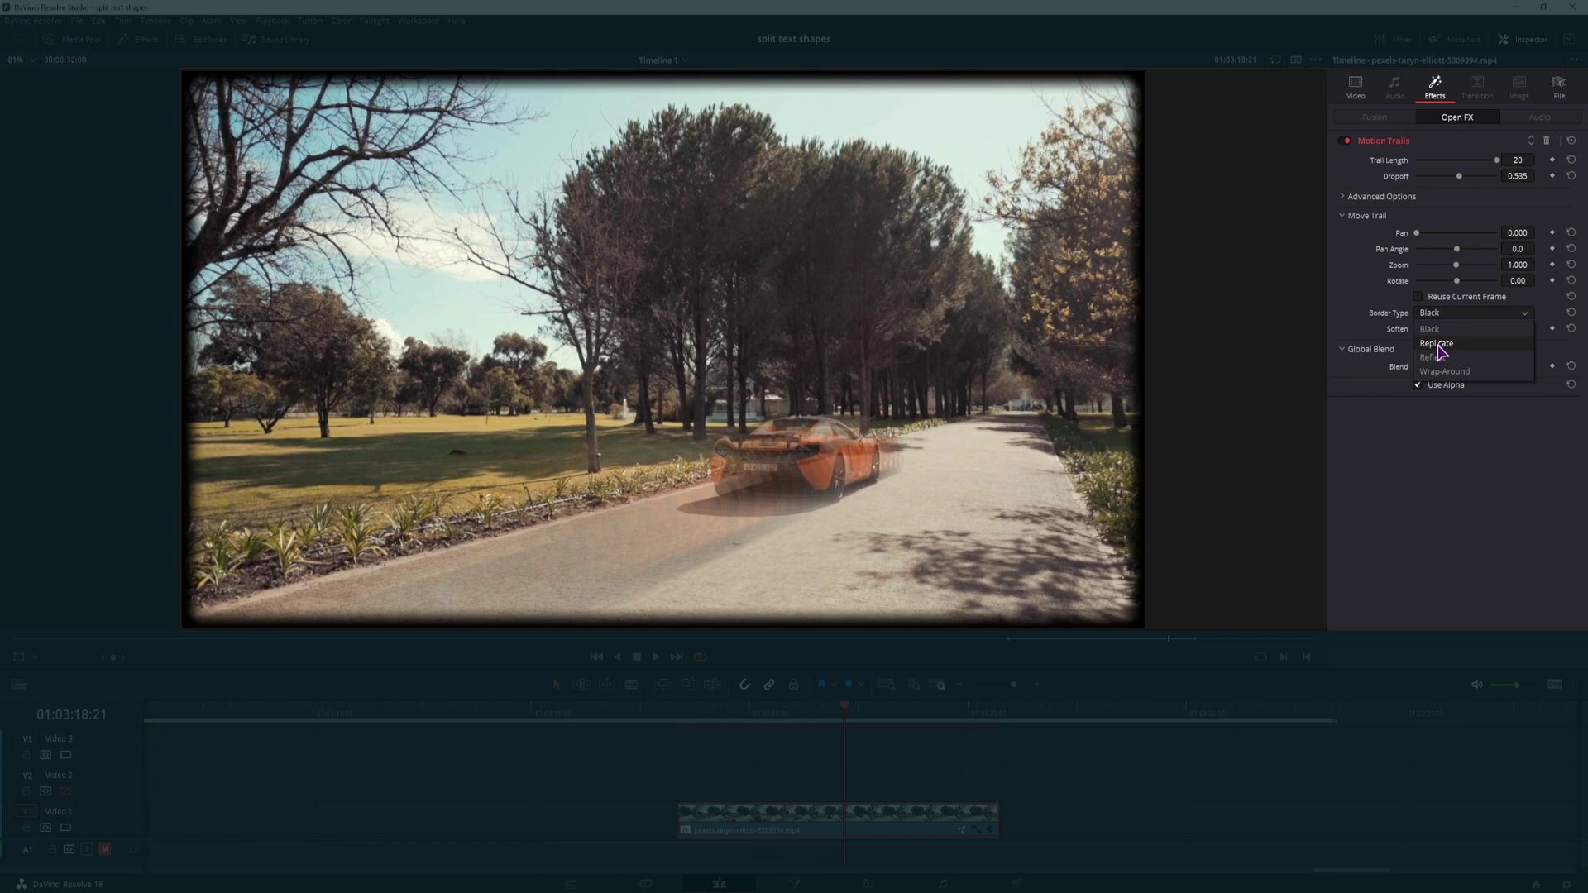
left_click(1437, 343)
left_click(1436, 314)
left_click(1443, 358)
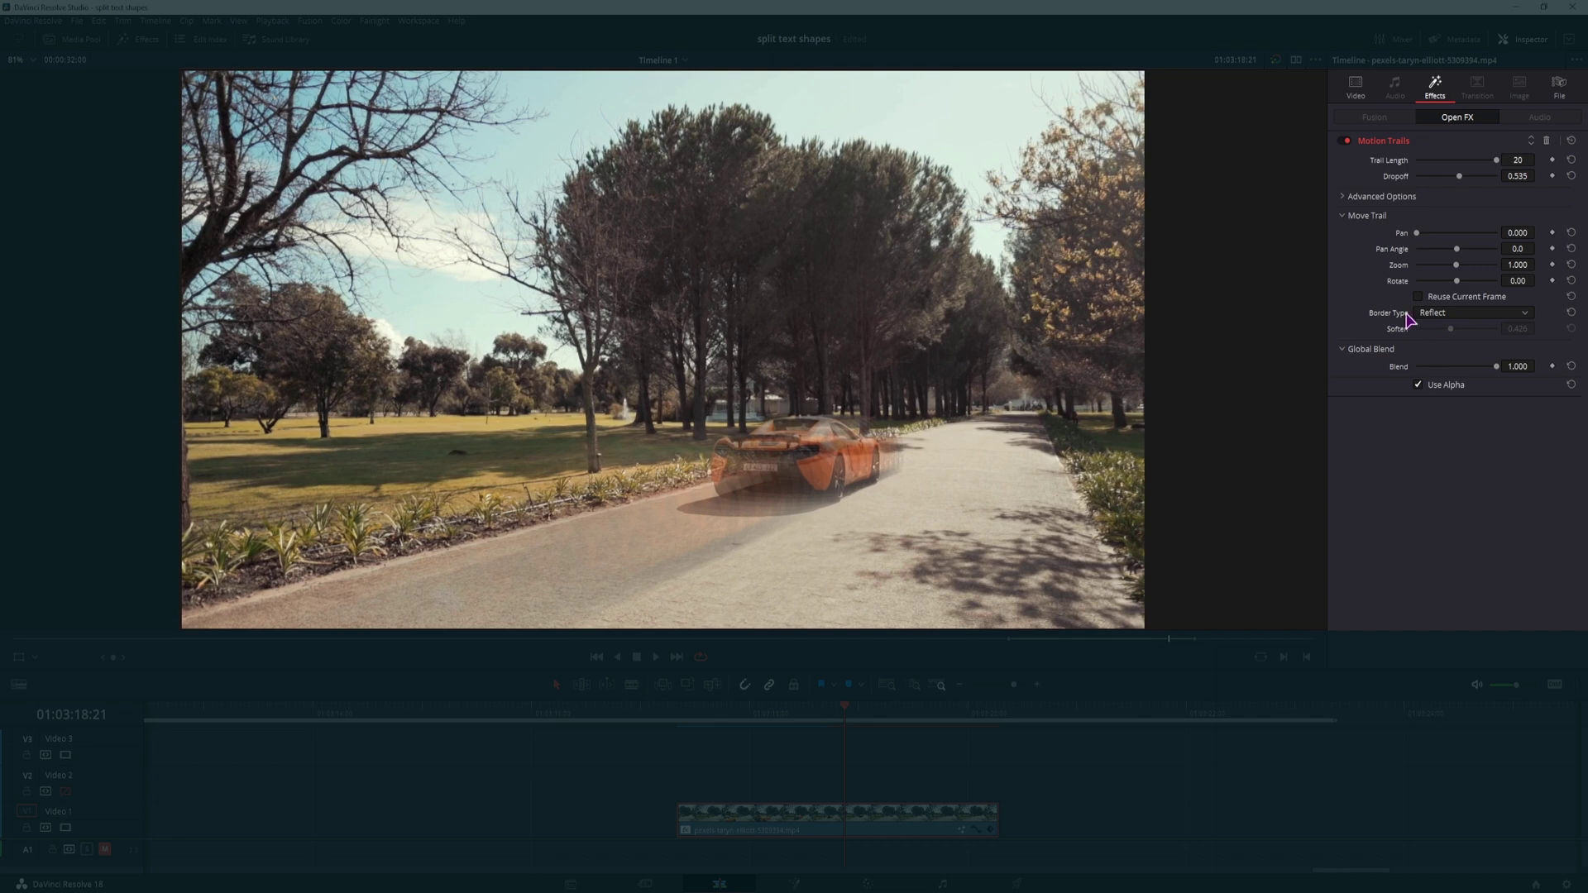
left_click_drag(1398, 232, 1428, 242)
Try a 0.40 trail rotation and cycle Border Type through Black, Replicate and Reflect
left_click_drag(1531, 283, 1544, 283)
left_click(1470, 313)
left_click(1434, 334)
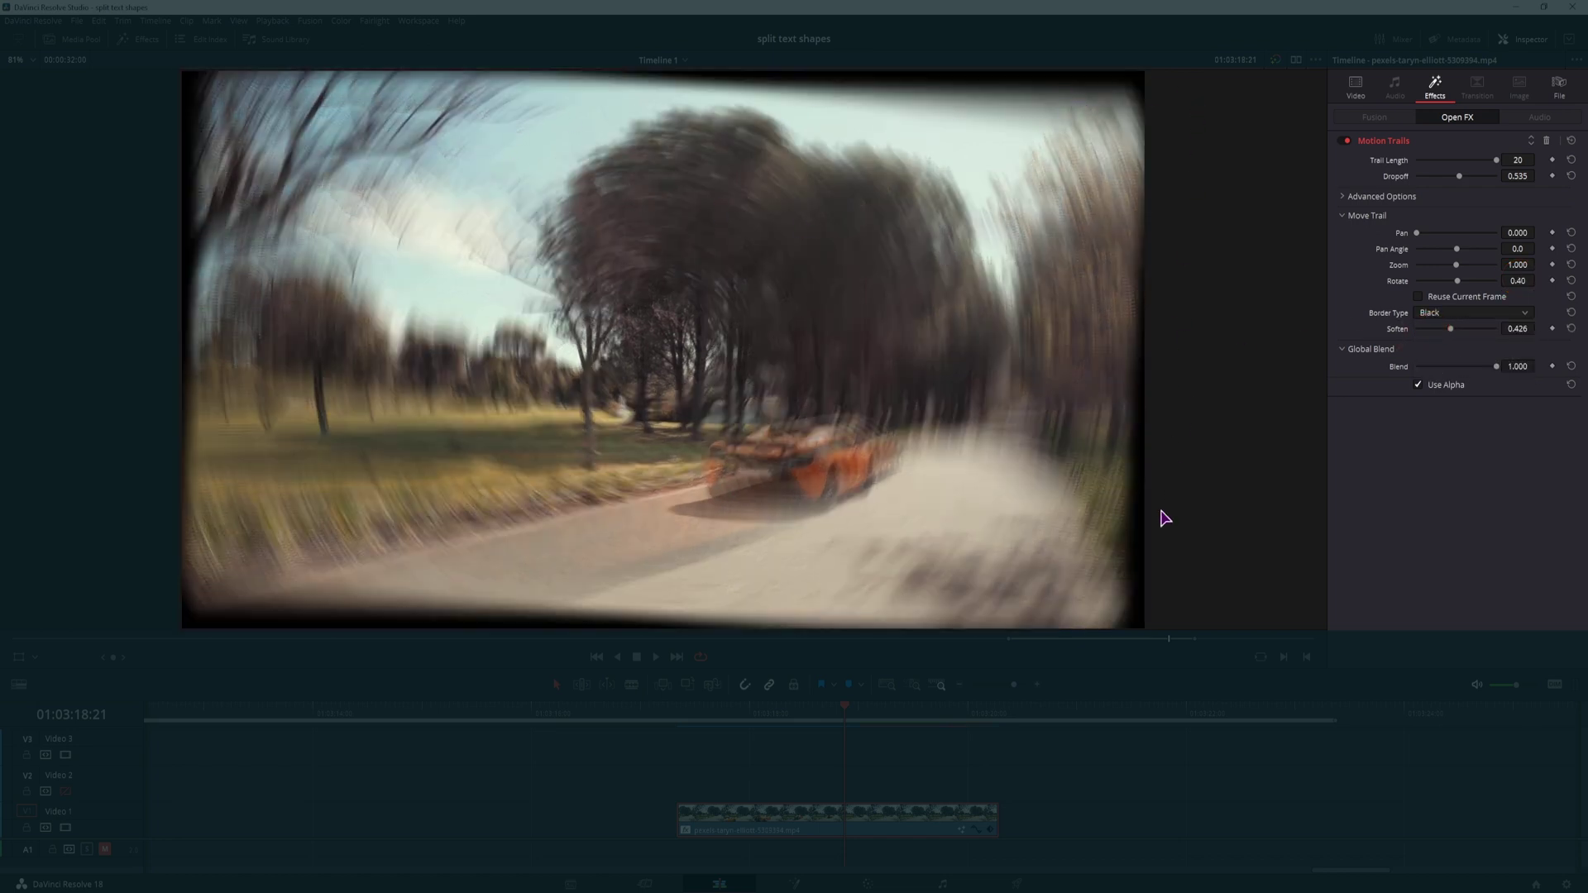
left_click(1457, 312)
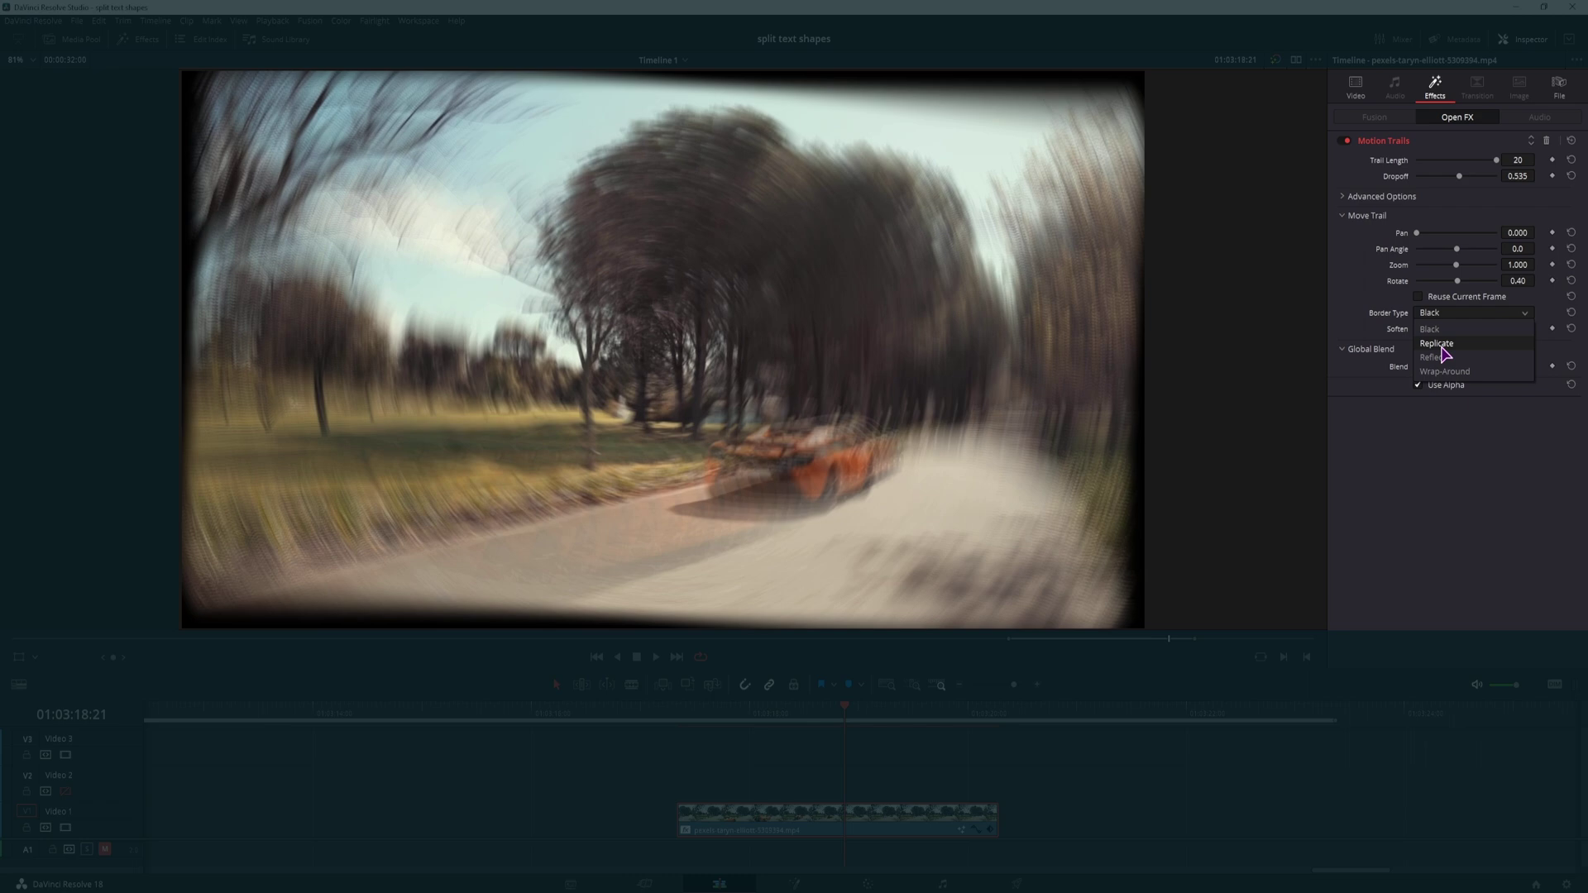
left_click(1437, 342)
left_click(1452, 313)
left_click(1452, 357)
Try Wrap-Around, then reset rotation, settling on Trail Length 6, Dropoff 0.155, Blend 0.628
left_click(1451, 313)
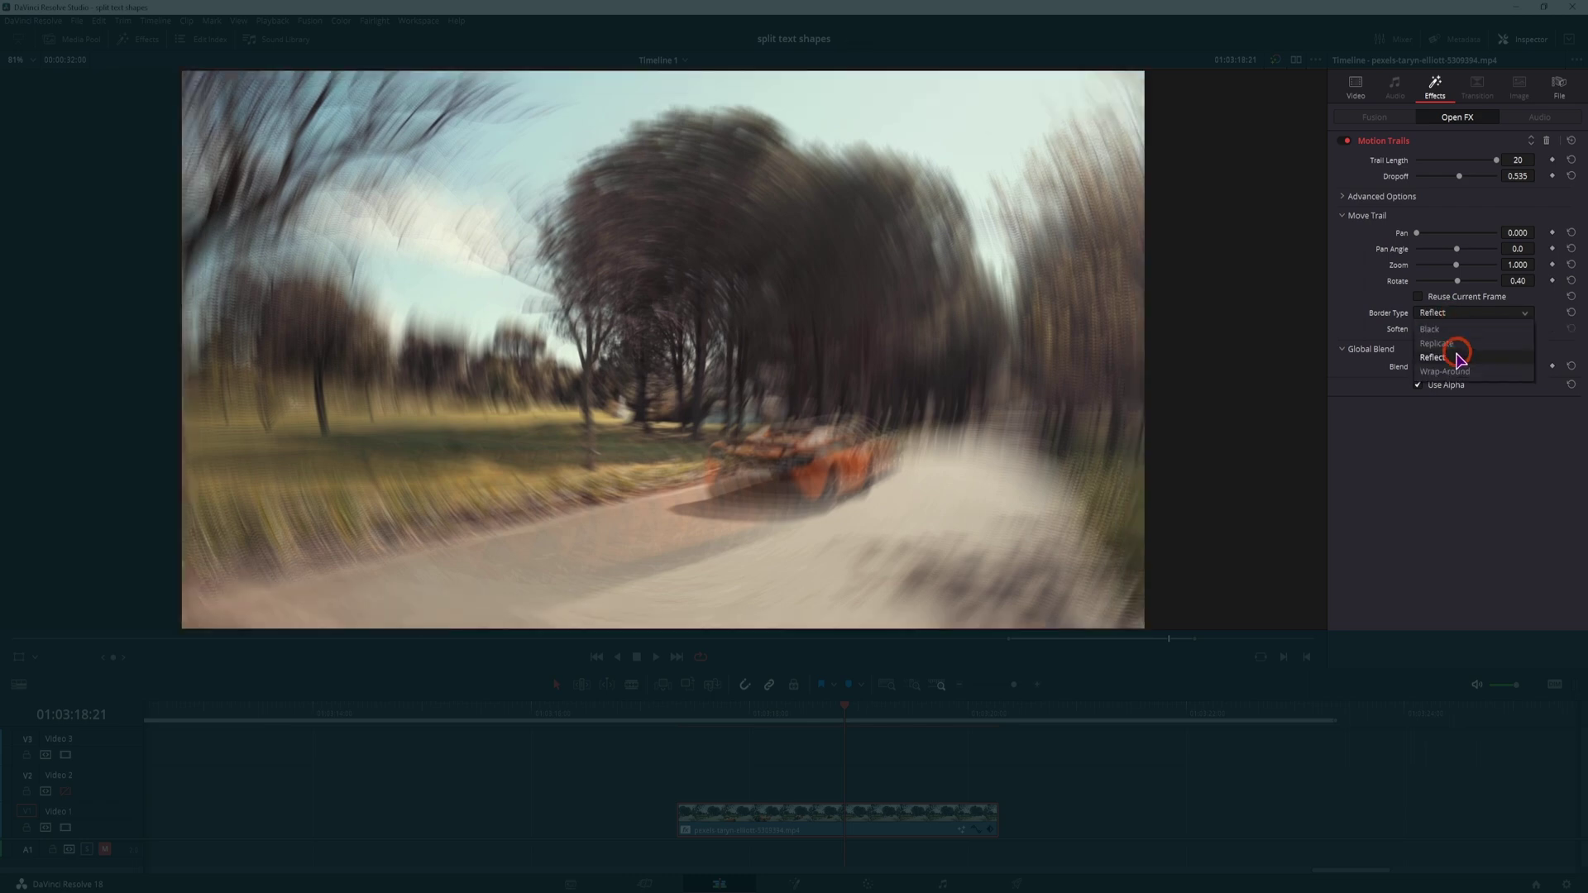
left_click(1445, 372)
left_click(1446, 313)
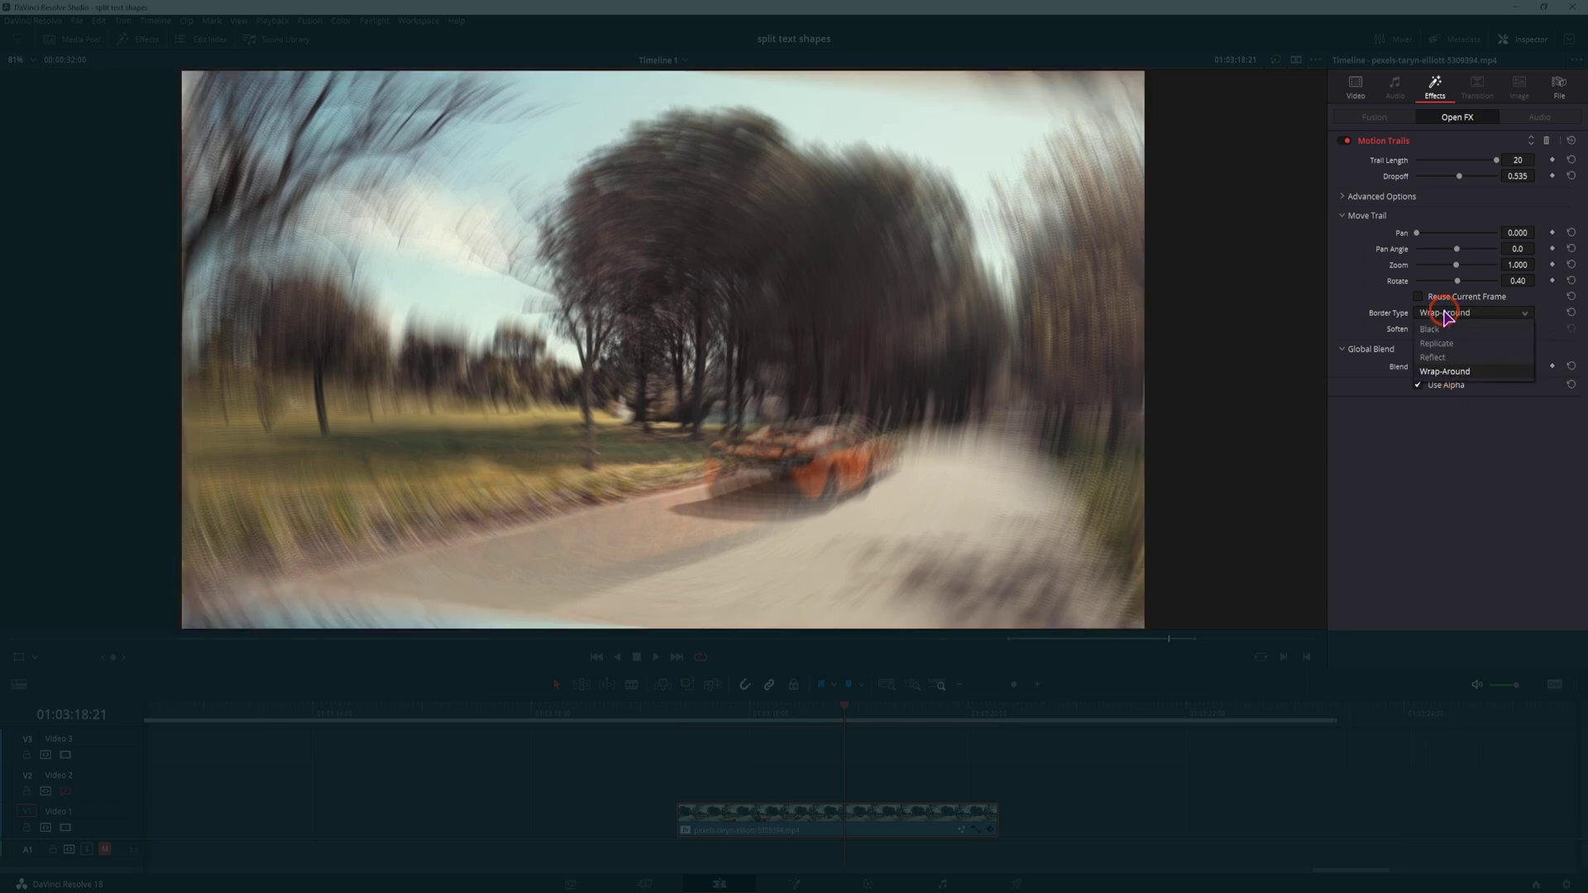
double_click(1397, 280)
left_click_drag(1451, 331, 1441, 335)
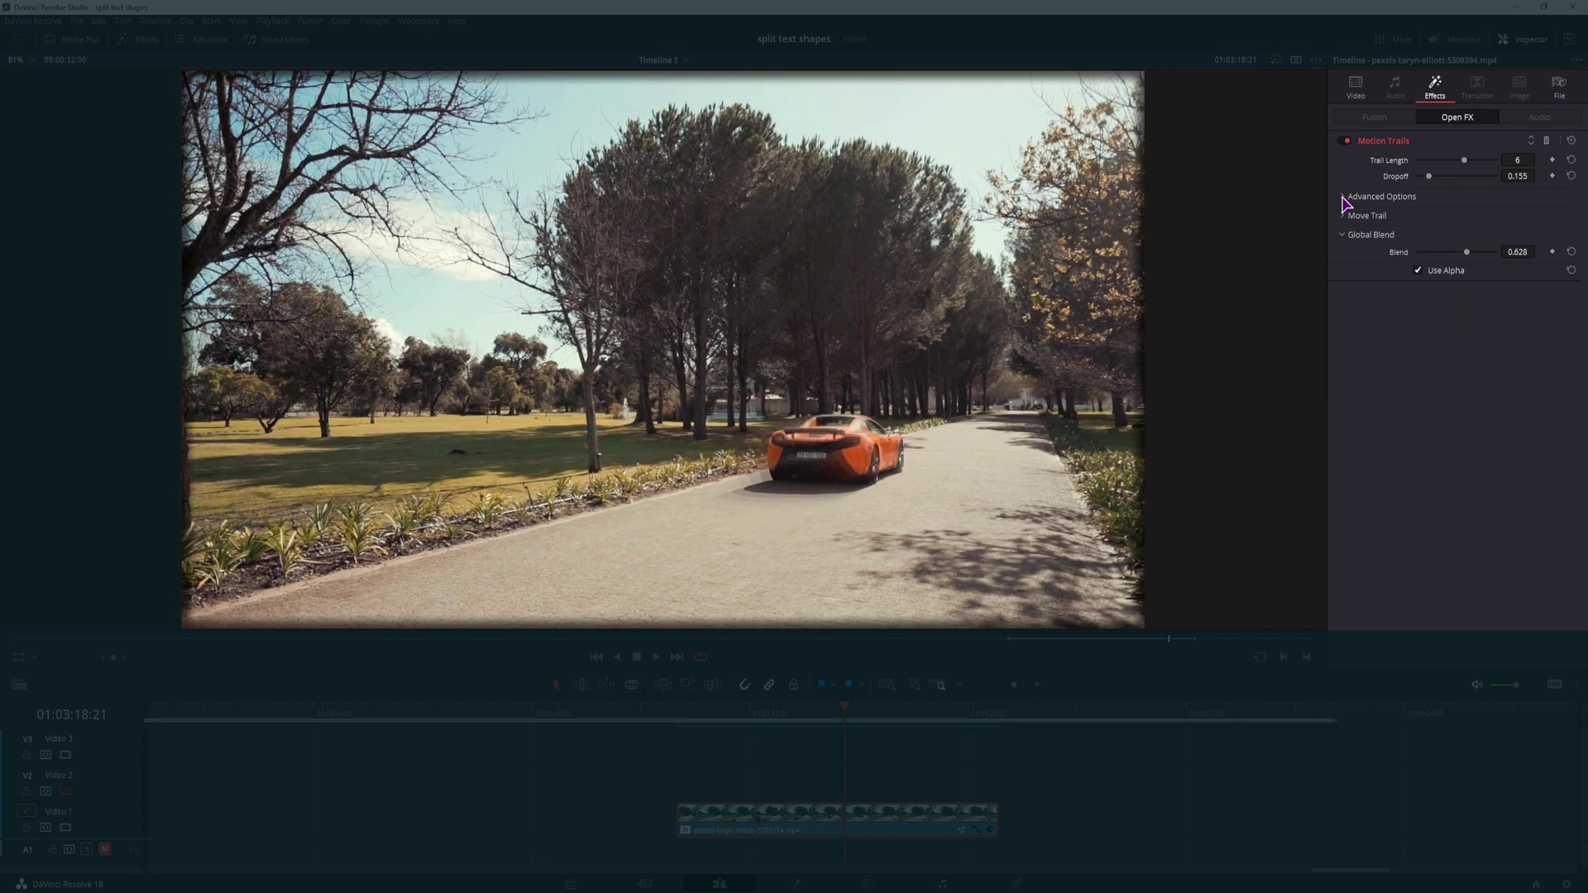
left_click(1343, 197)
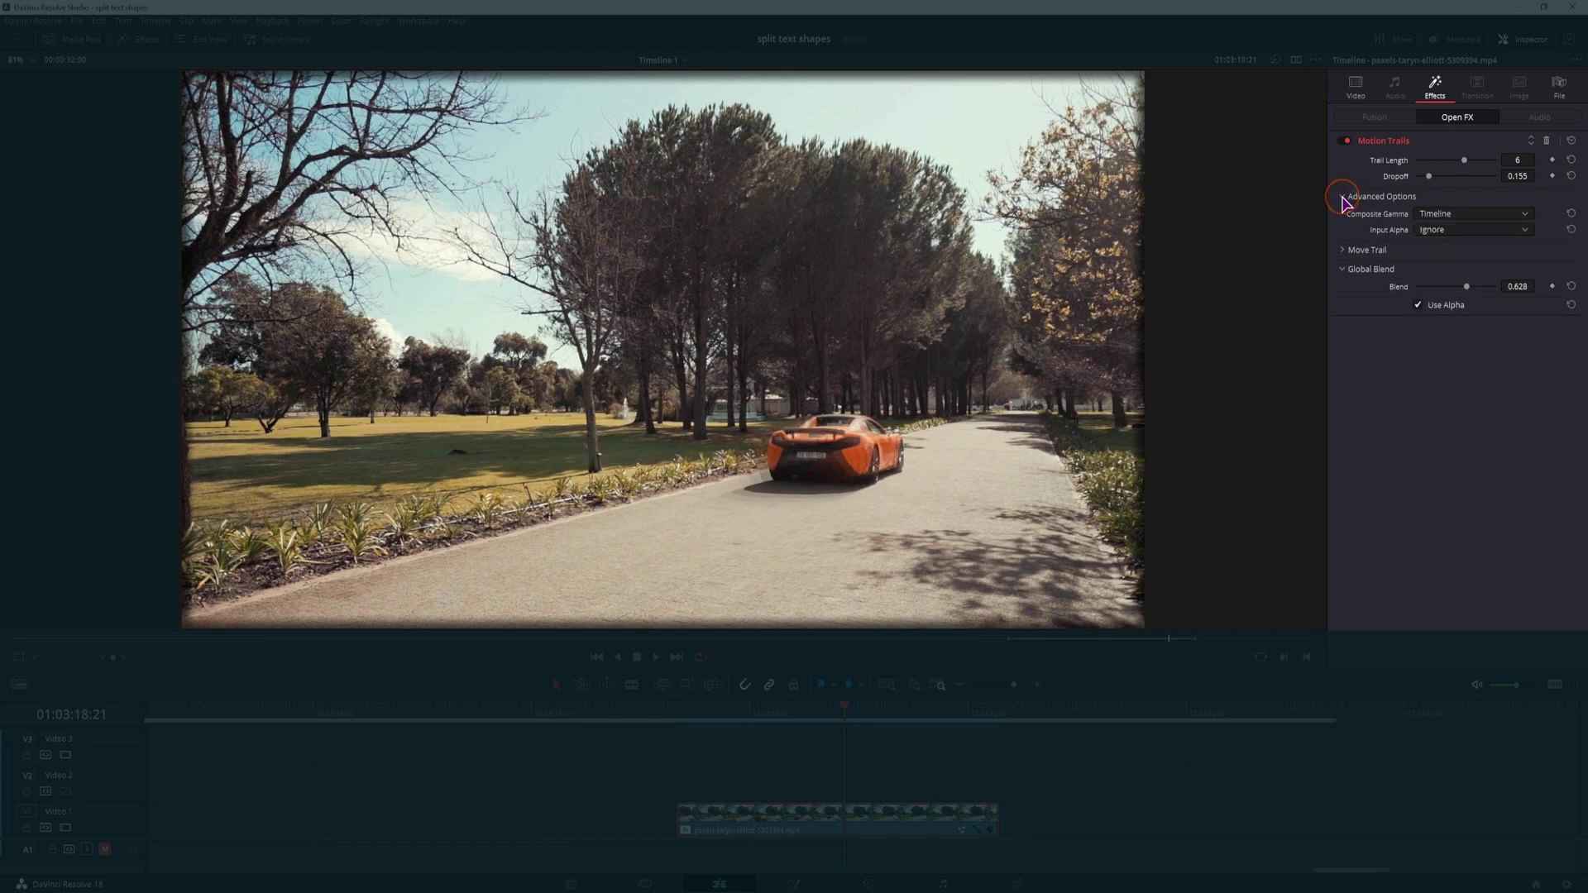
left_click(1443, 216)
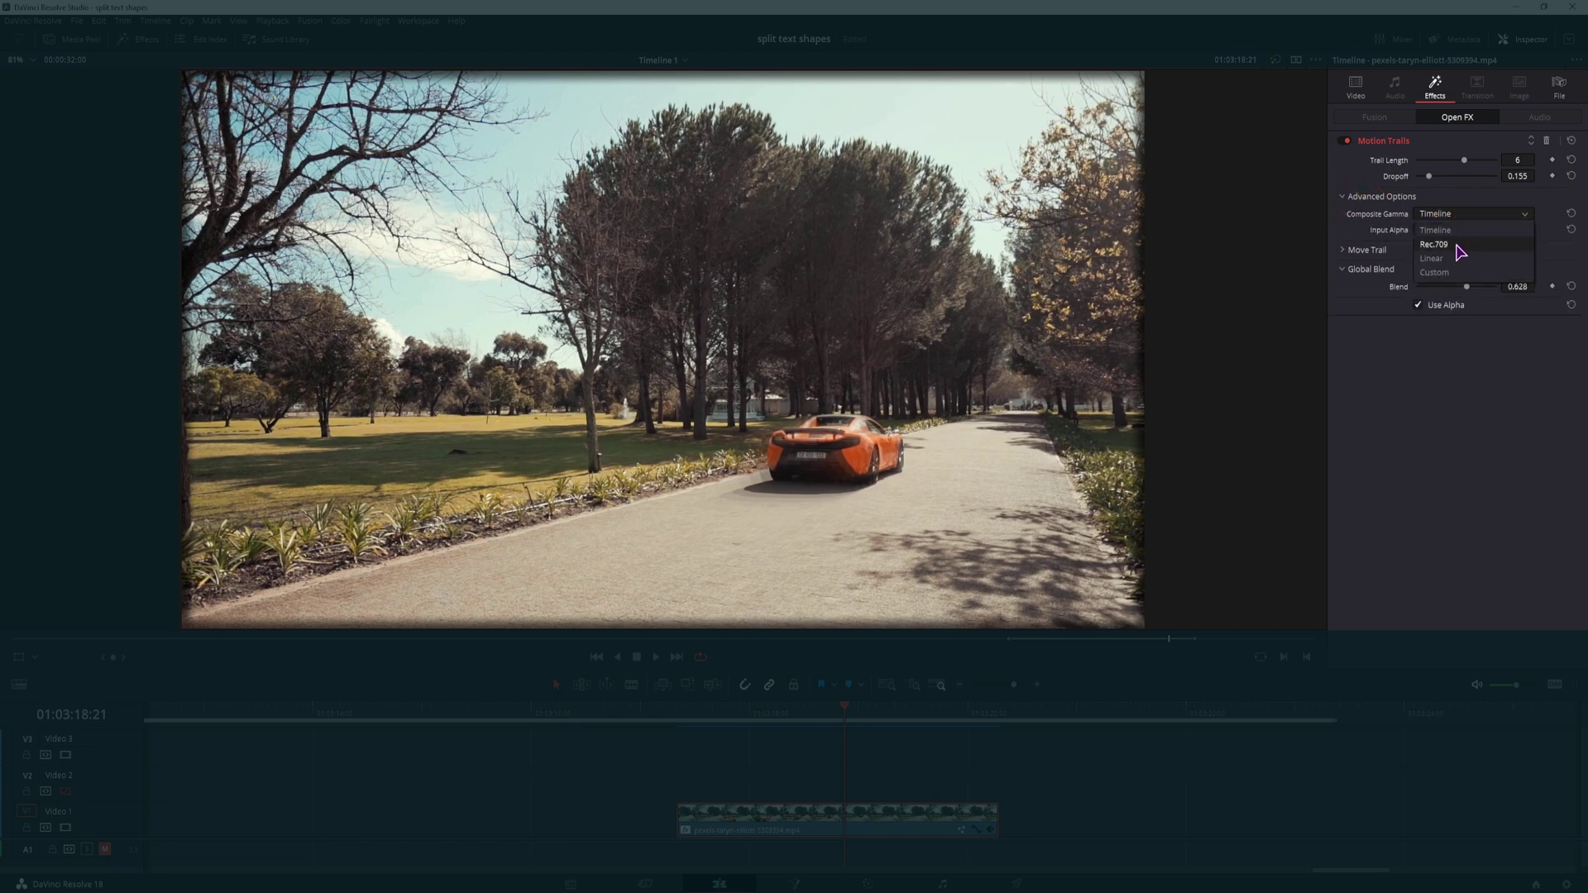
left_click(1451, 244)
left_click(1462, 220)
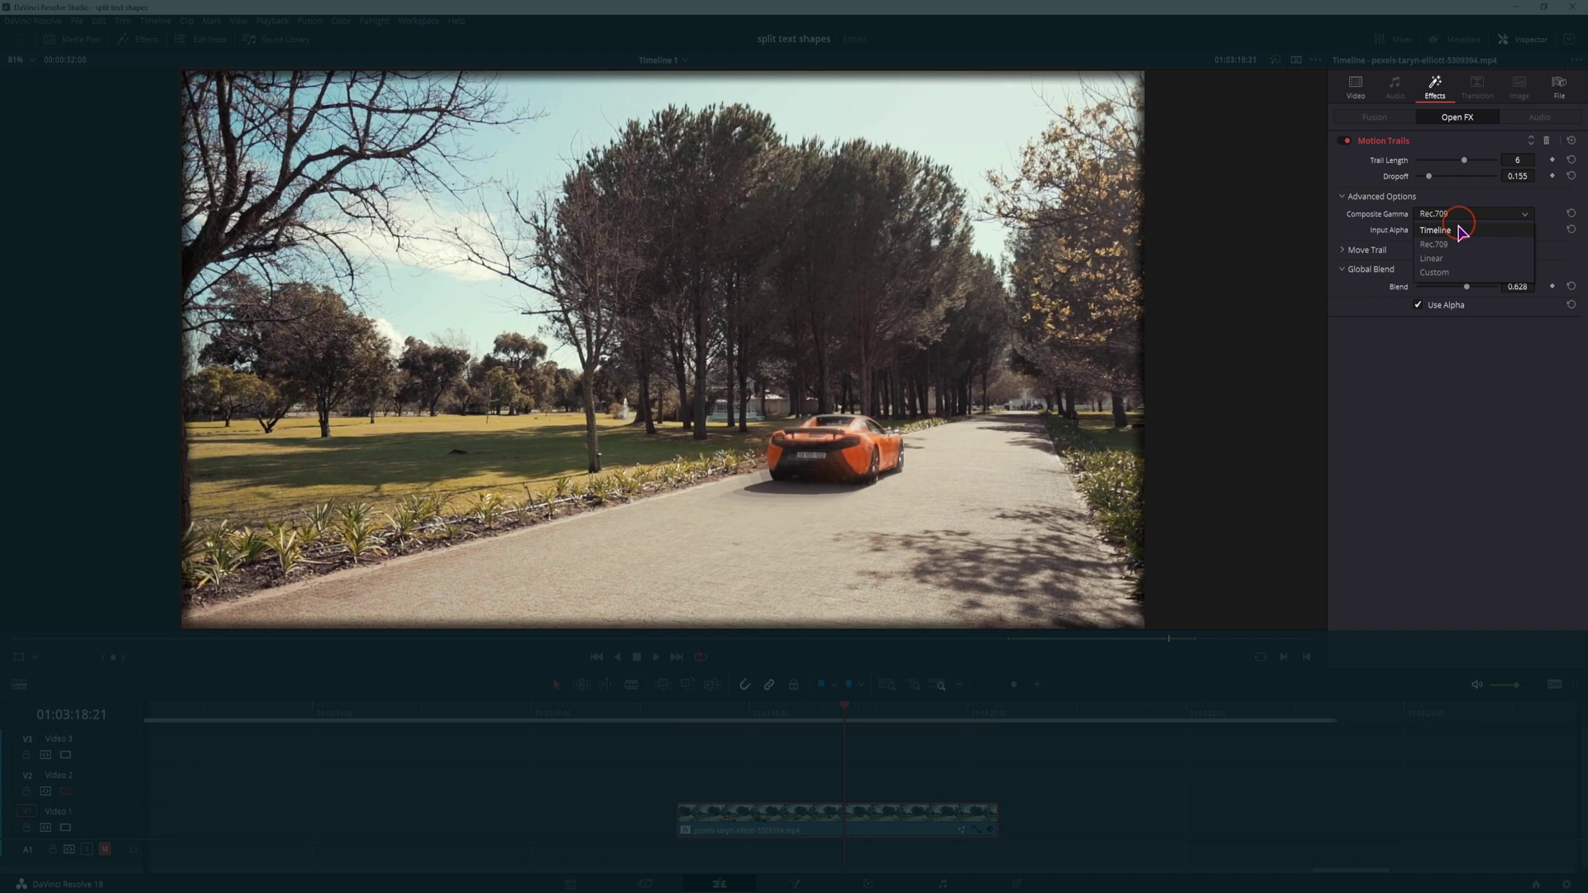
left_click(1451, 261)
left_click(1465, 216)
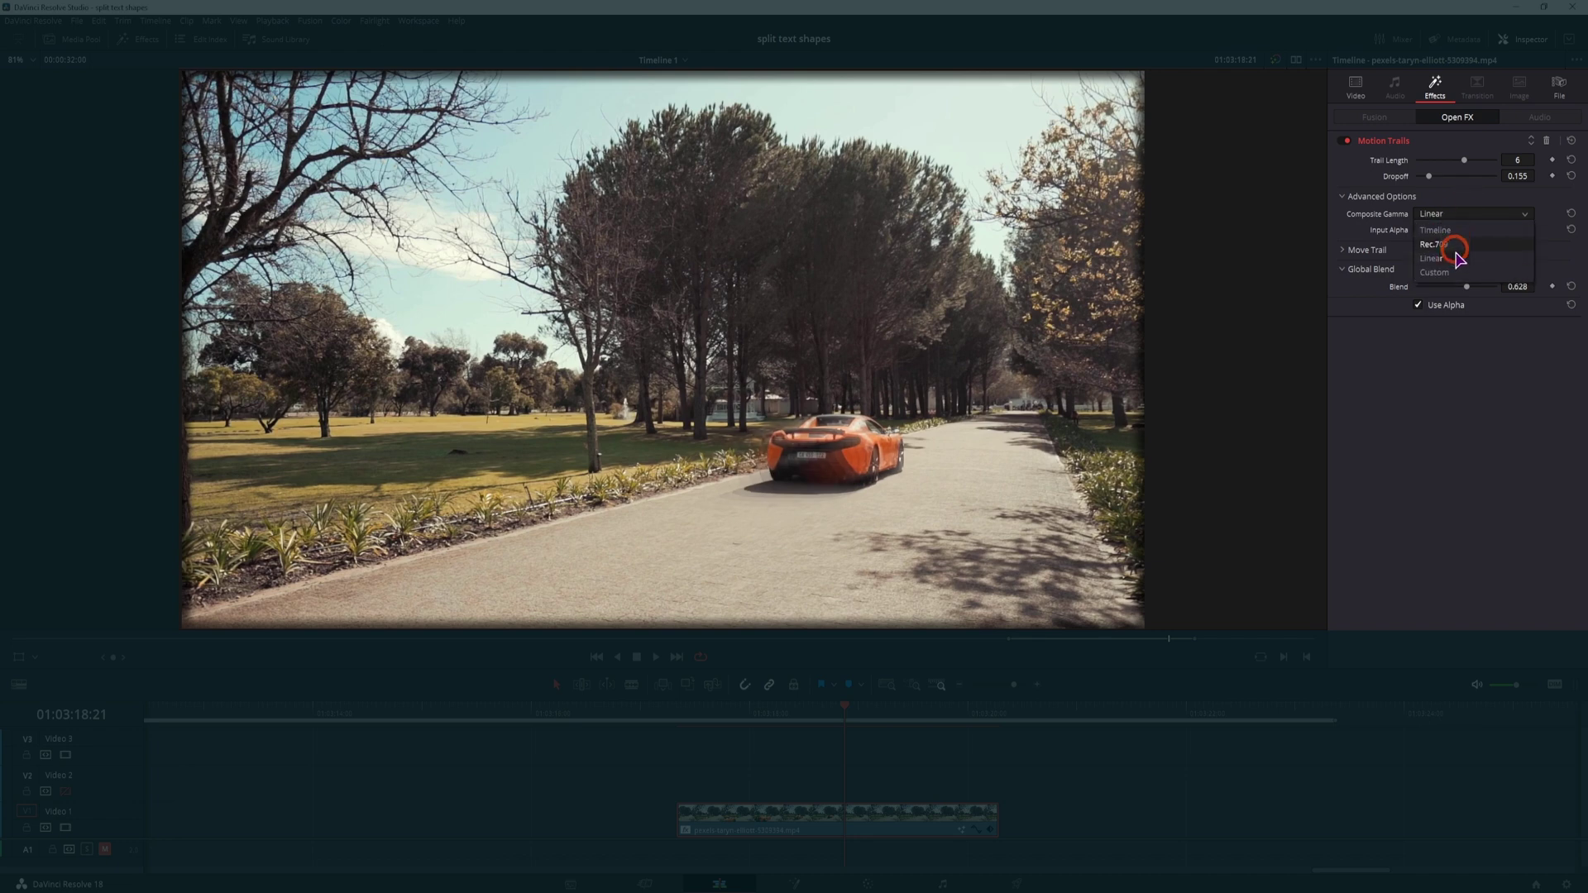
left_click(1443, 272)
left_click(1455, 216)
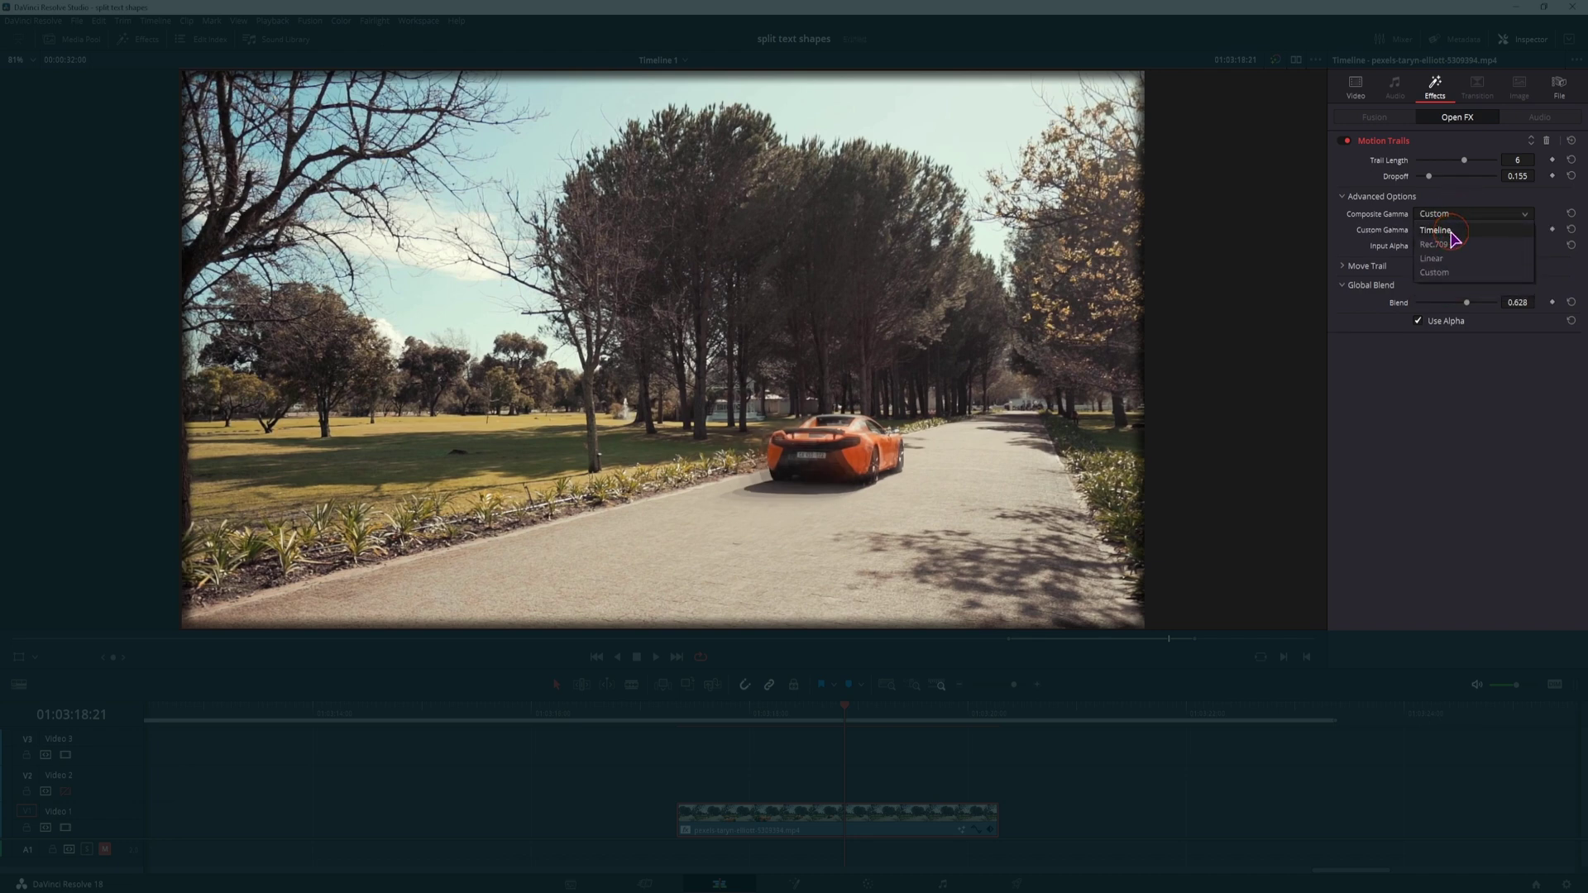
left_click(1438, 230)
left_click_drag(834, 717, 806, 723)
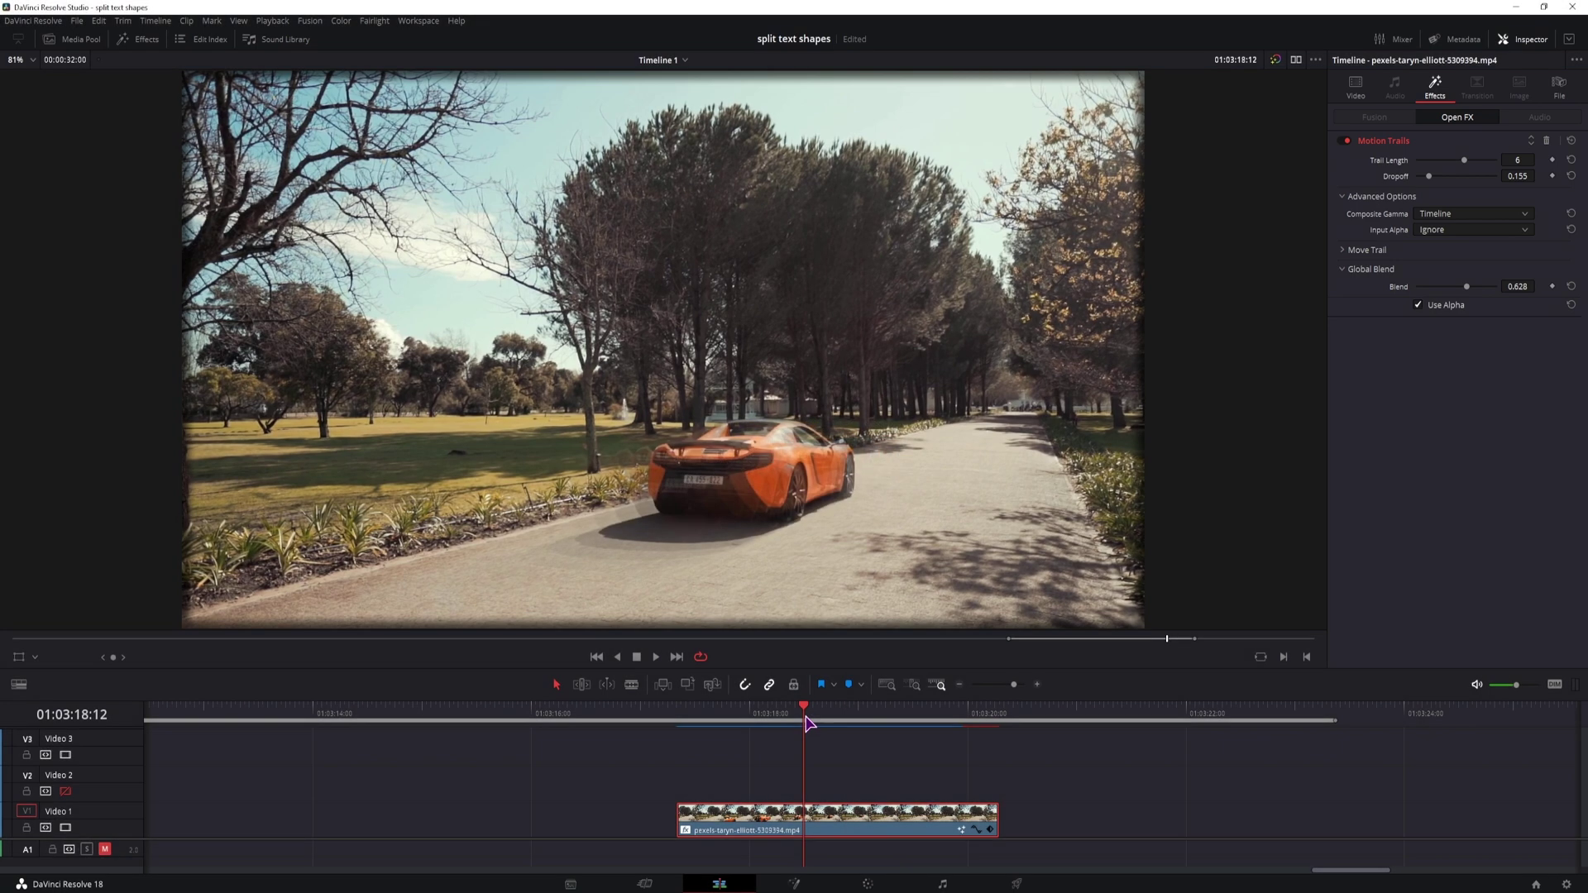
Insert a shortened freeze frame on the car clip and split it at the playhead
key("ctrl+r")
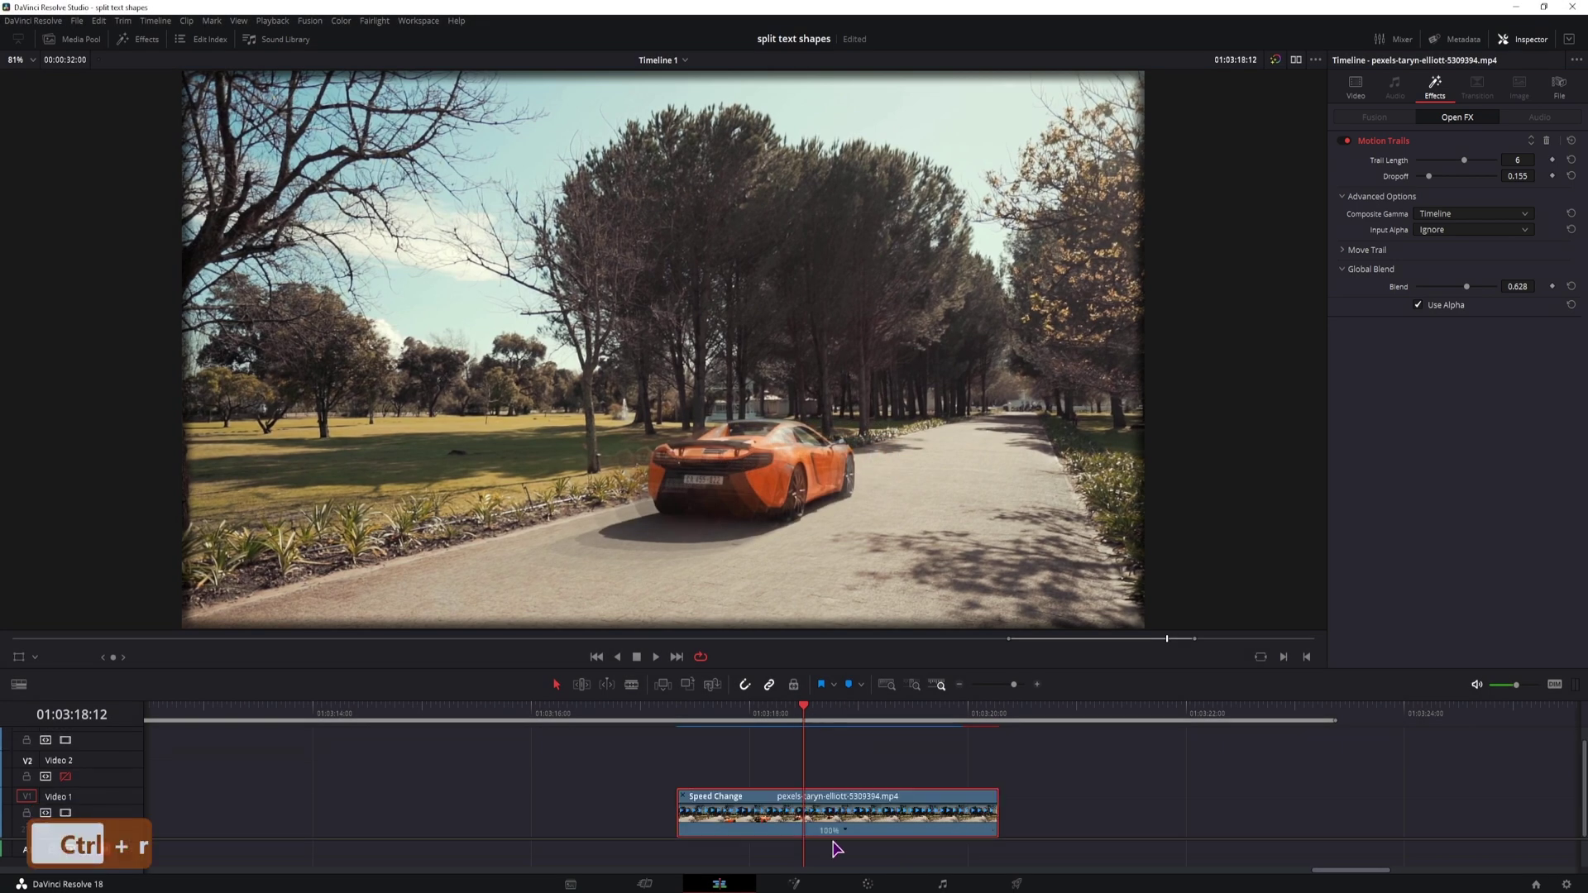
left_click(846, 830)
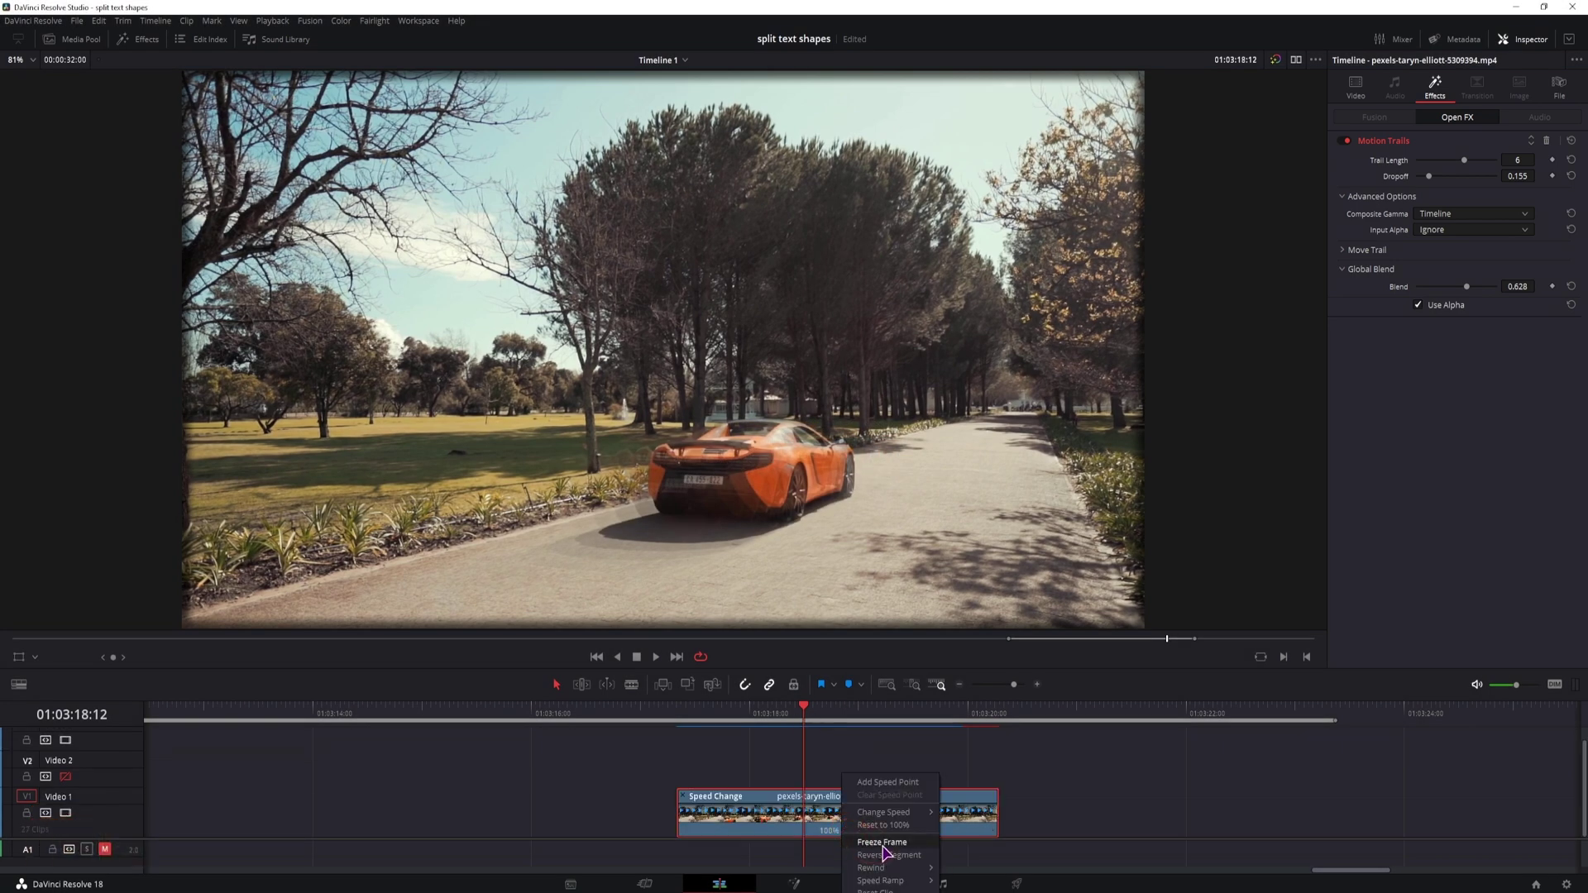
left_click(884, 844)
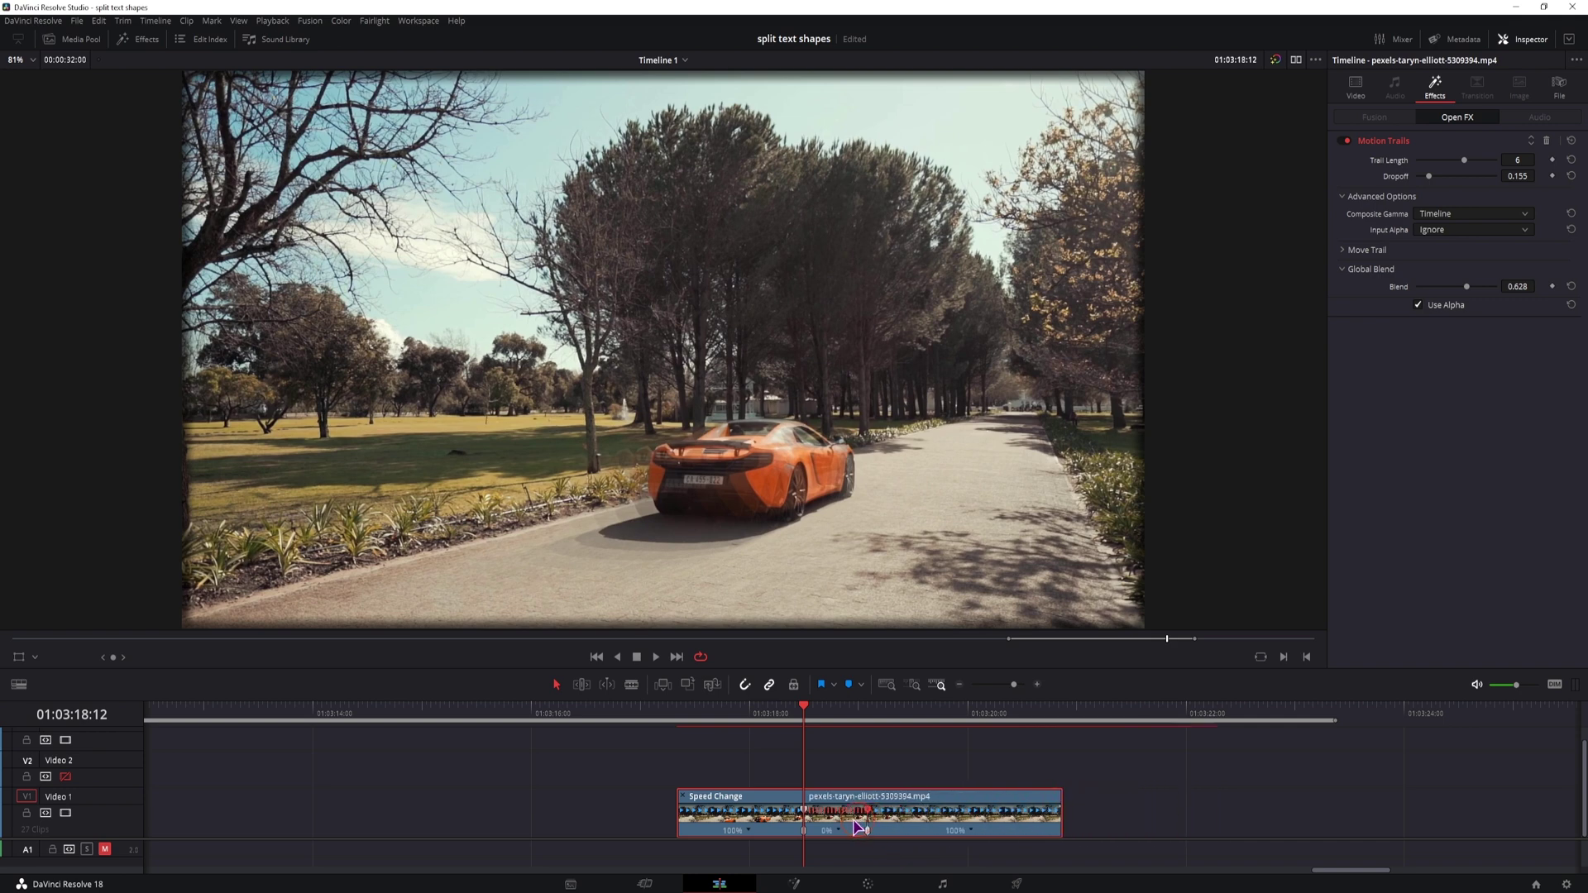
left_click_drag(1020, 815, 833, 815)
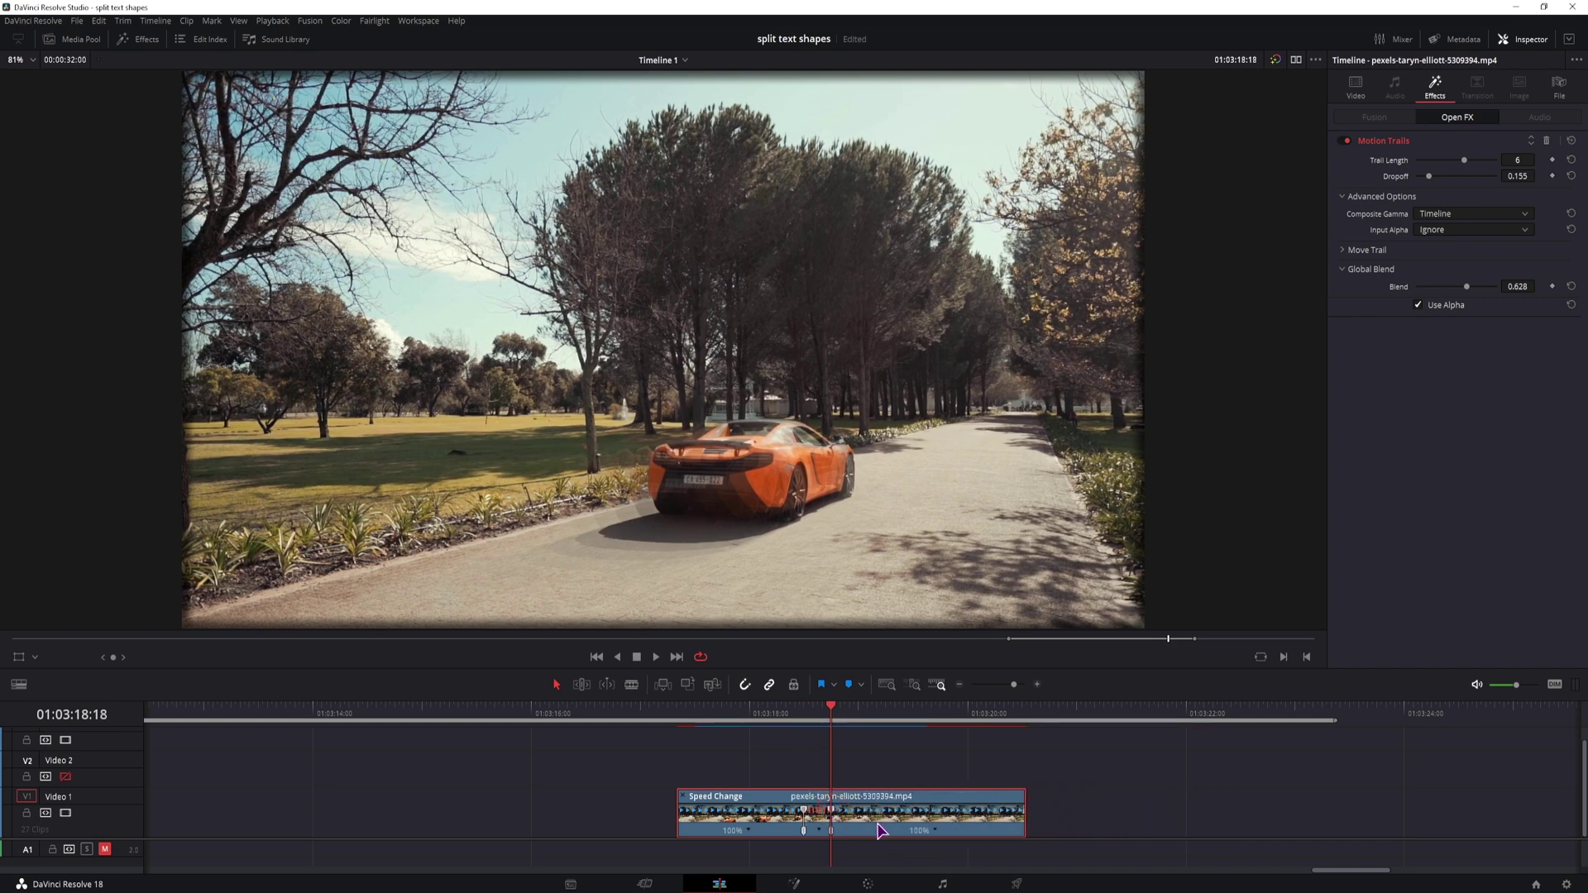
key("ctrl+b")
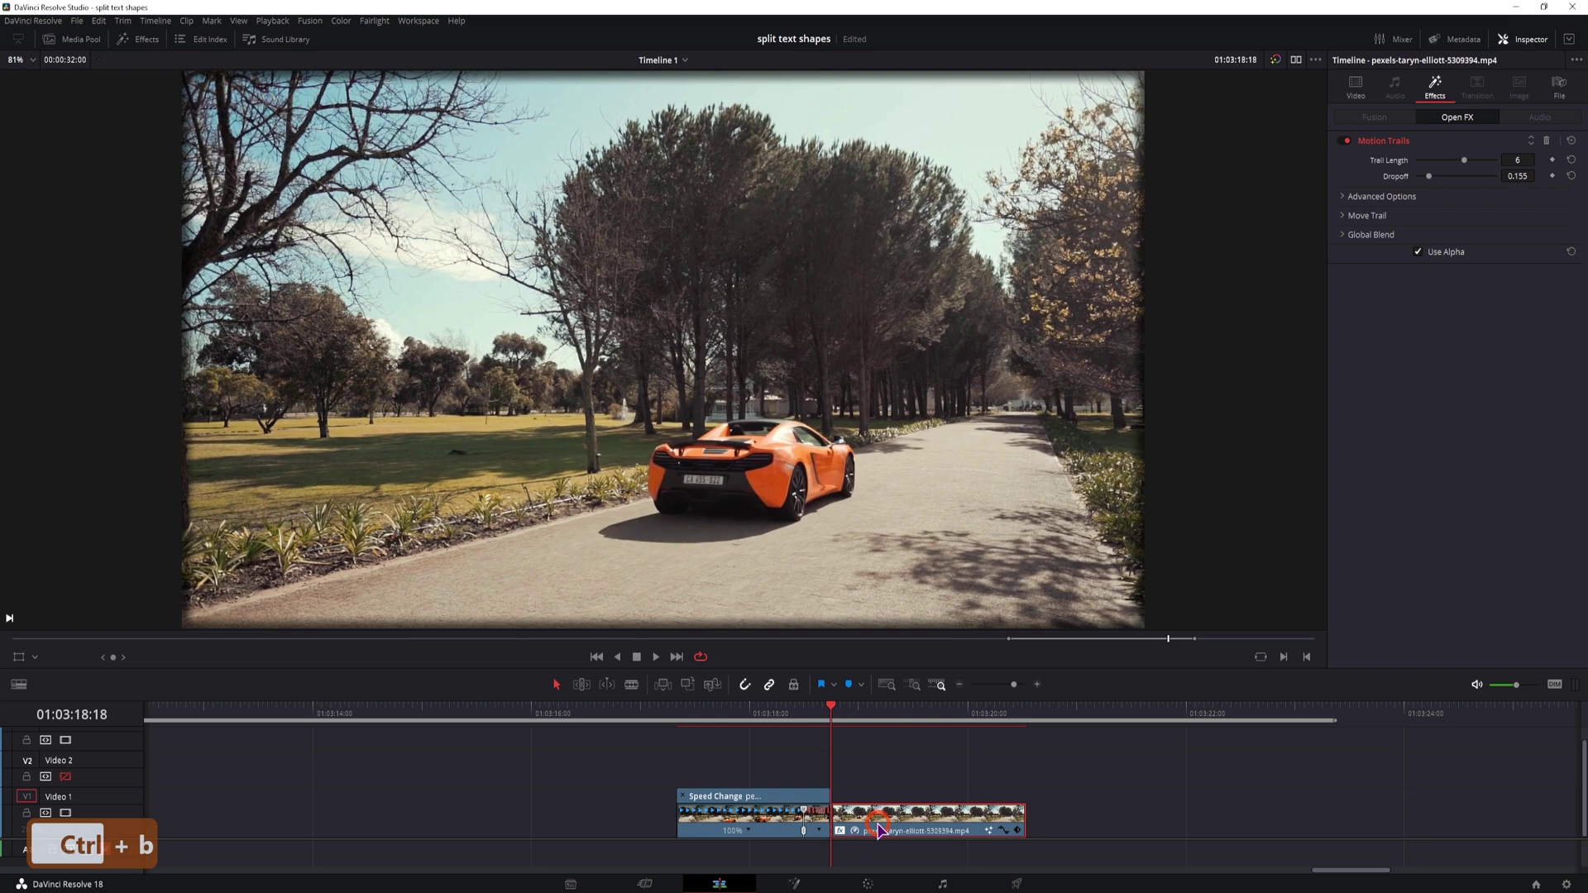
Save the project, speed the right piece up to 150%, and trim its start
mouse_move(1463, 160)
left_mouse_down()
mouse_move(1477, 164)
mouse_move(1445, 177)
left_mouse_up()
key("ctrl+s")
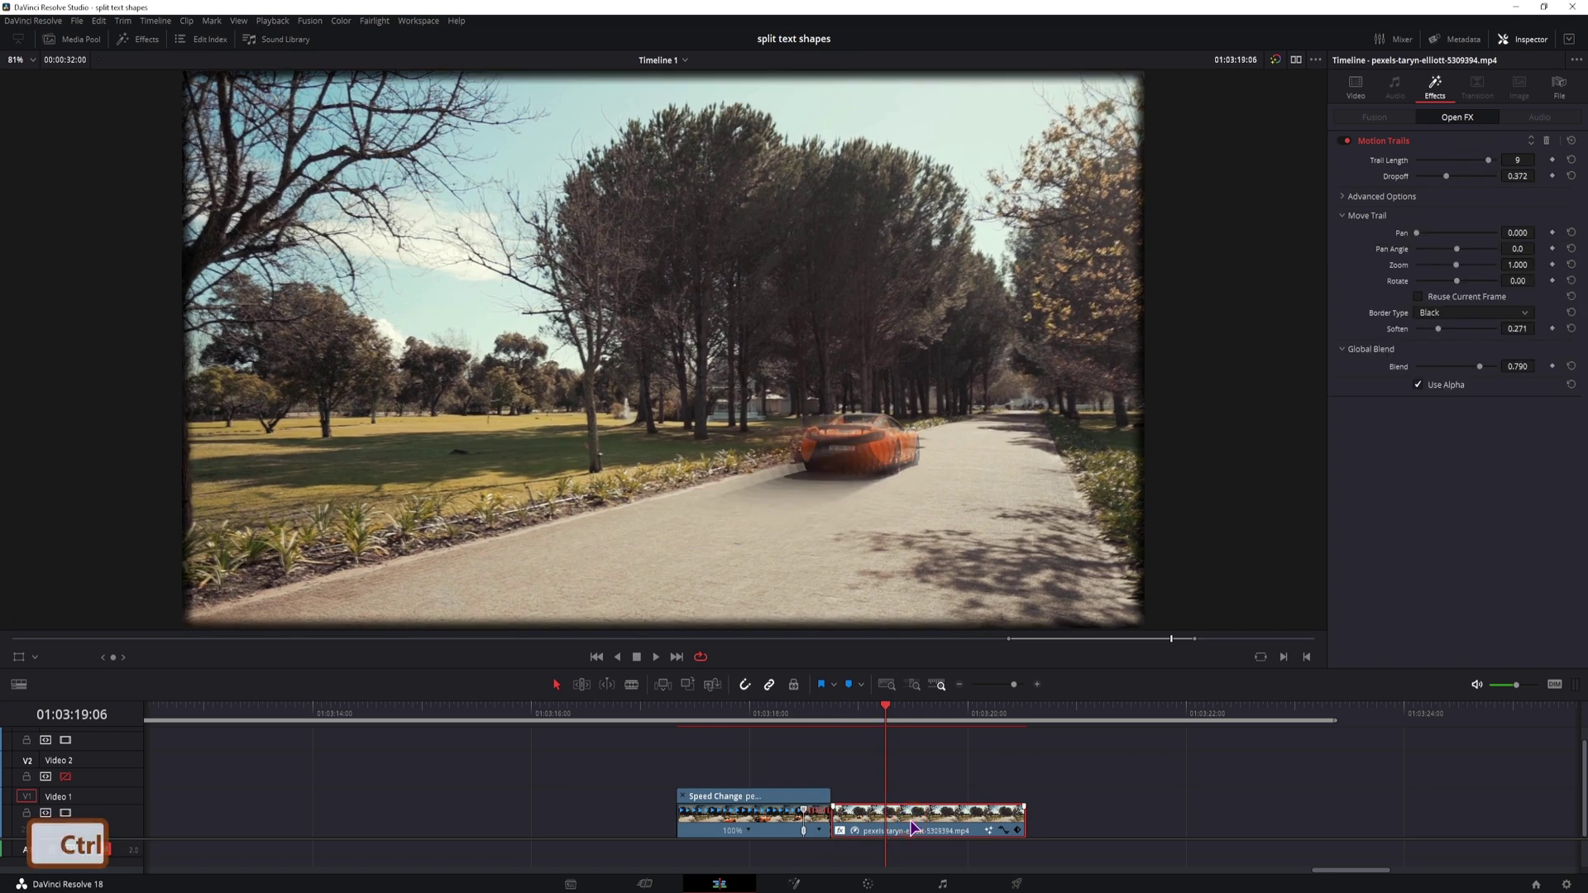
key("ctrl+r")
left_click(945, 827)
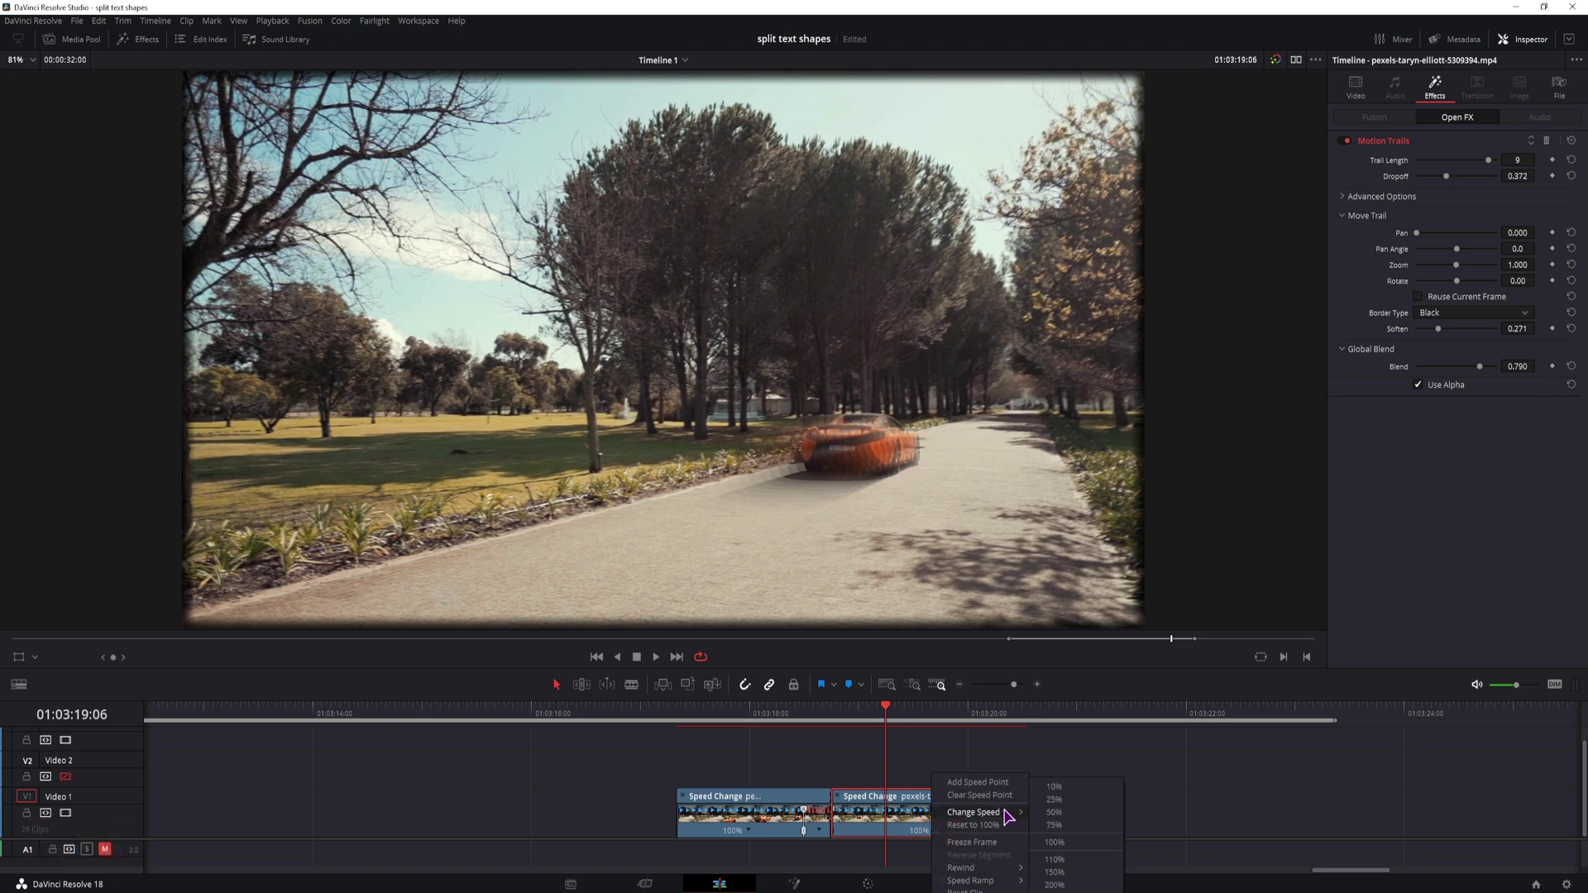
left_click(1075, 873)
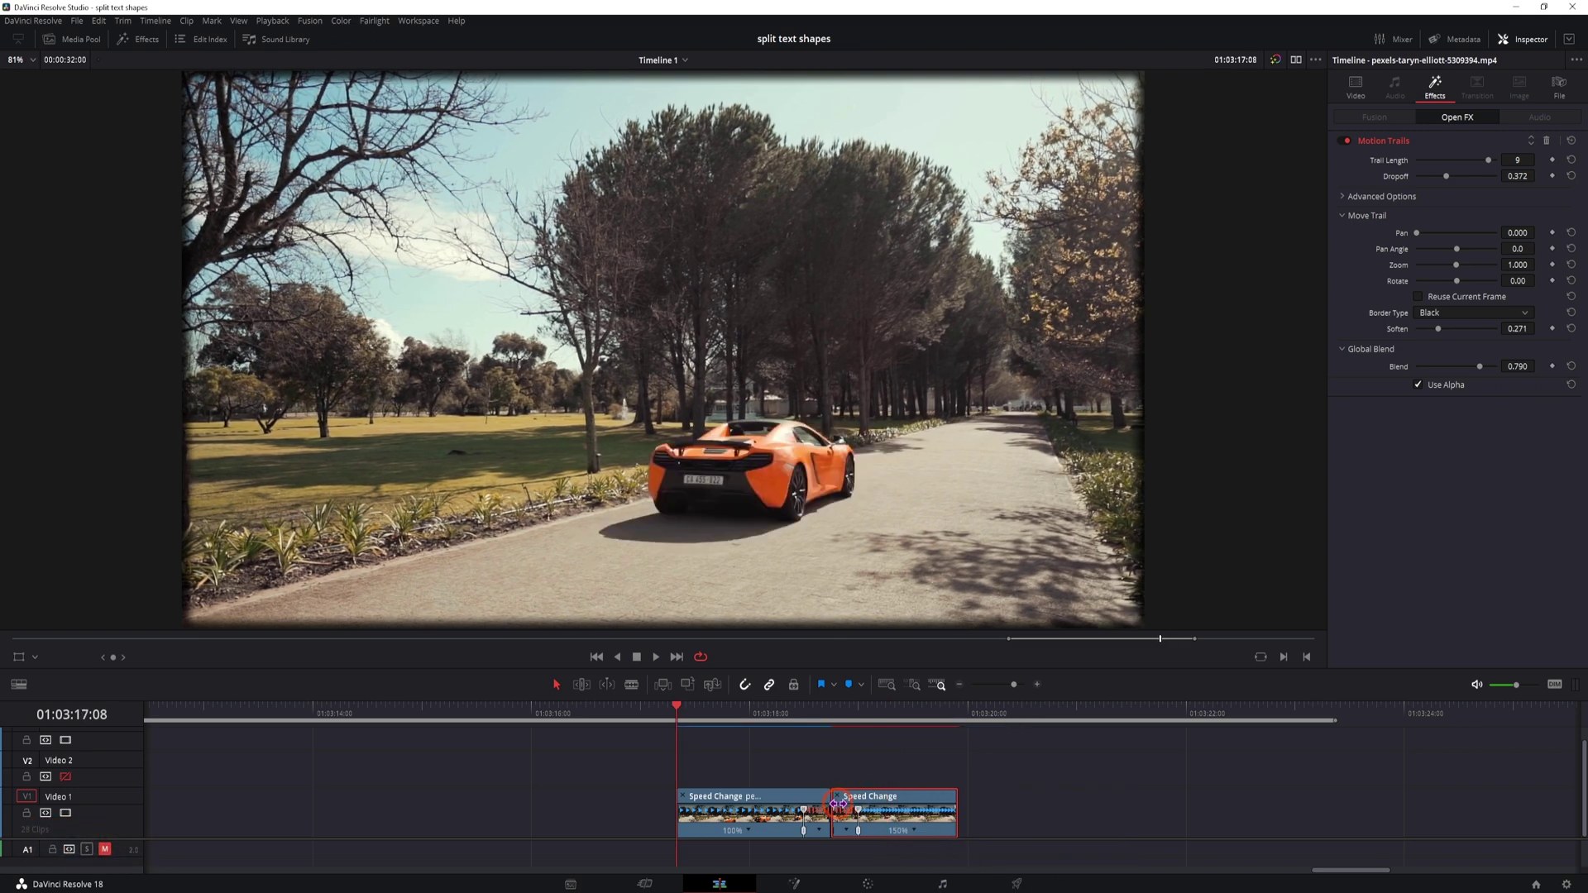
left_click_drag(860, 805, 834, 819)
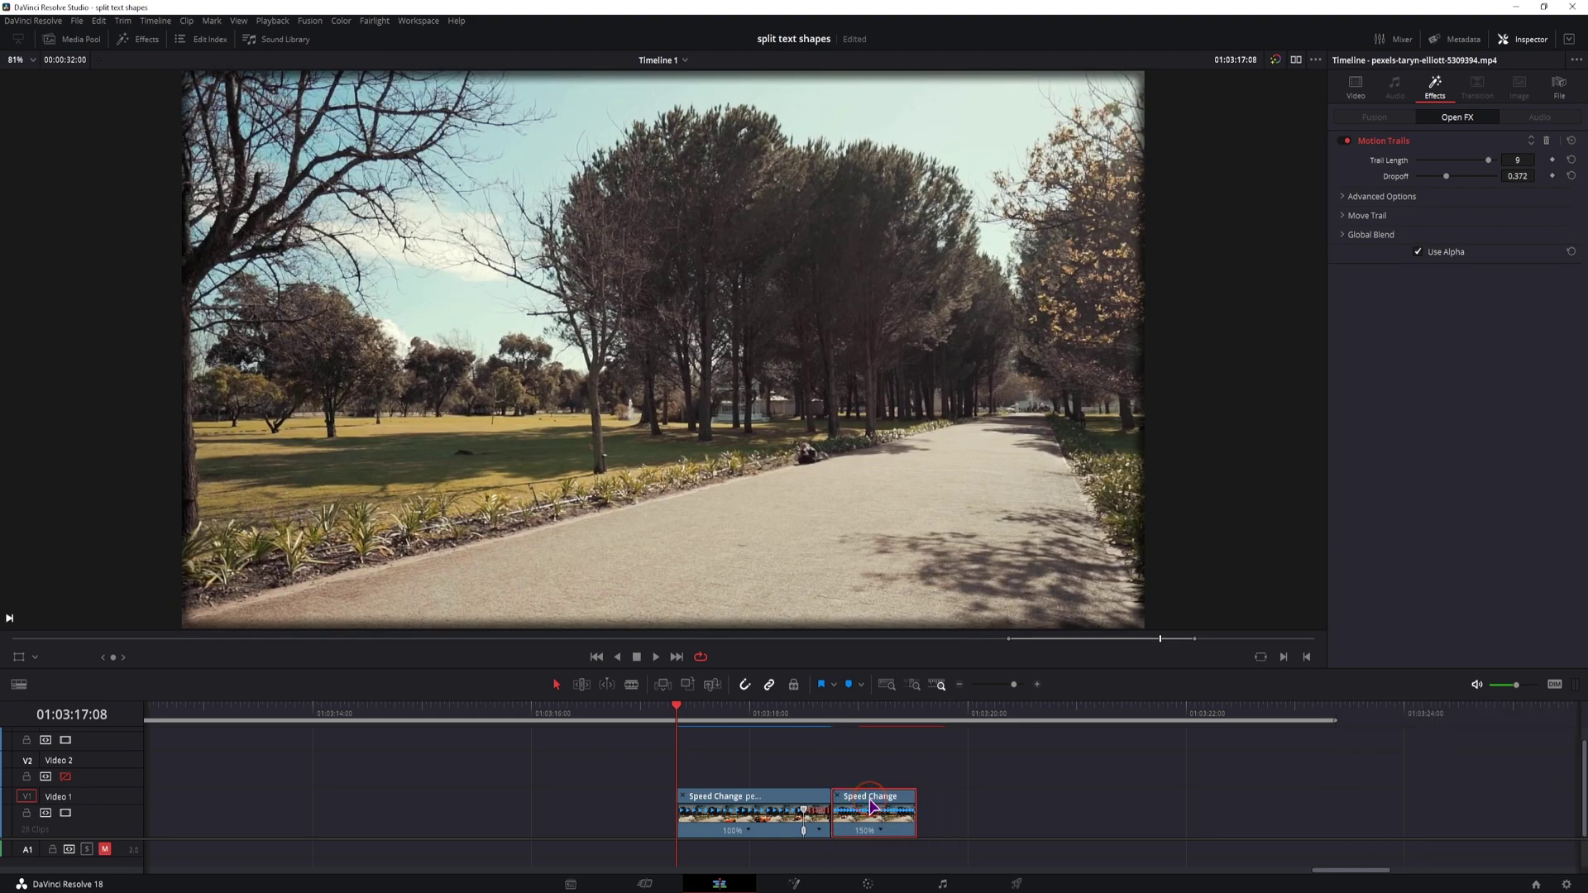
Split the first clip at the playhead, toggle Motion Trails off and on, and set Trail Length 0
left_click(818, 720)
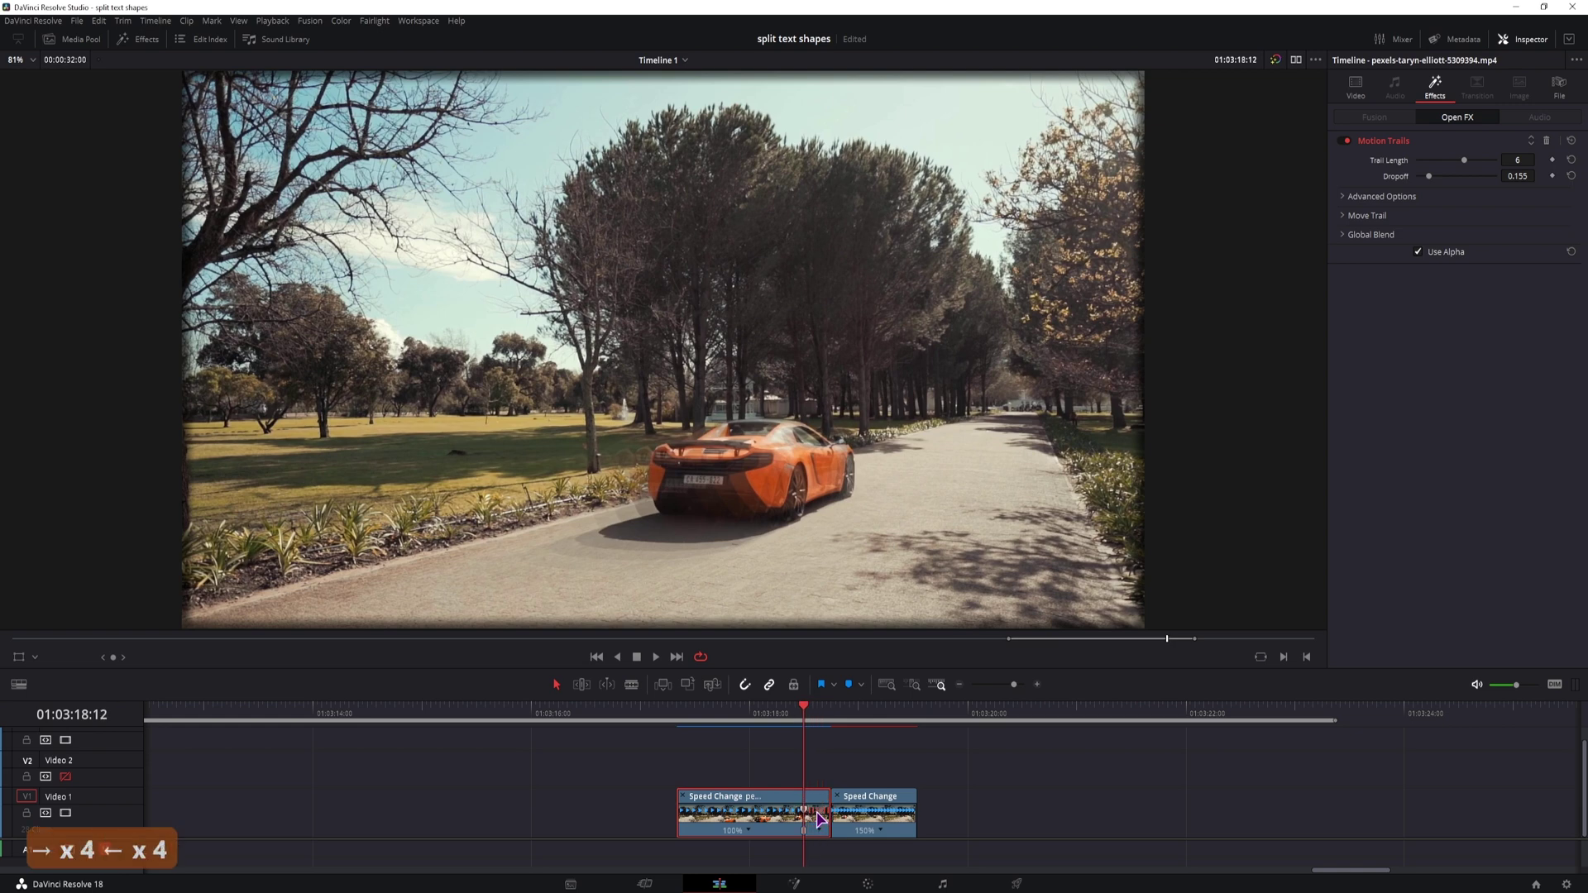
key("ctrl+b")
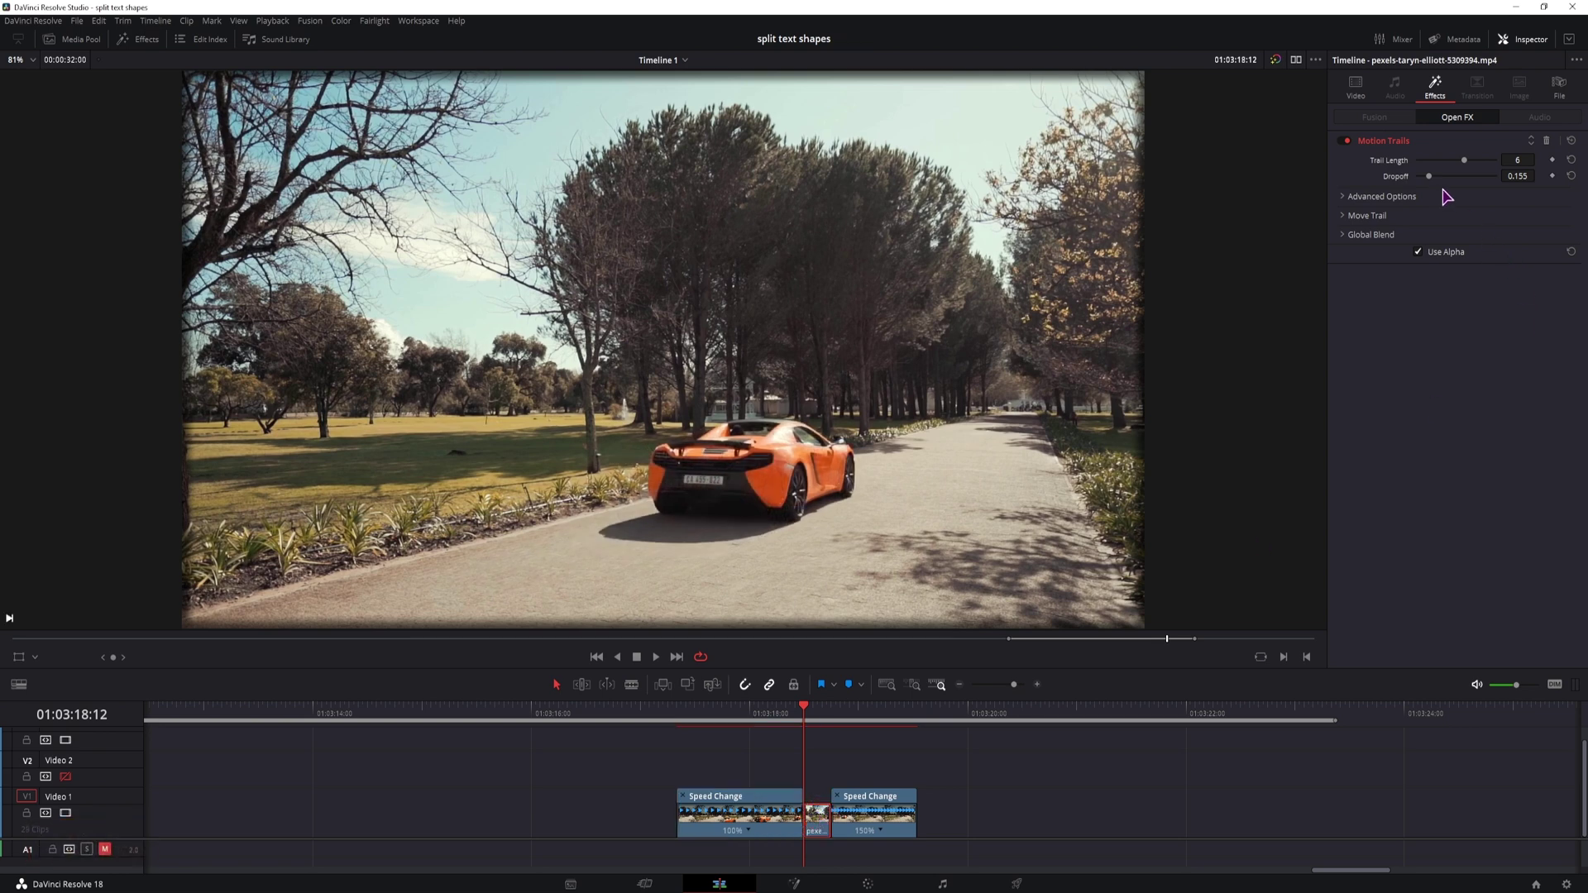
left_click(1346, 139)
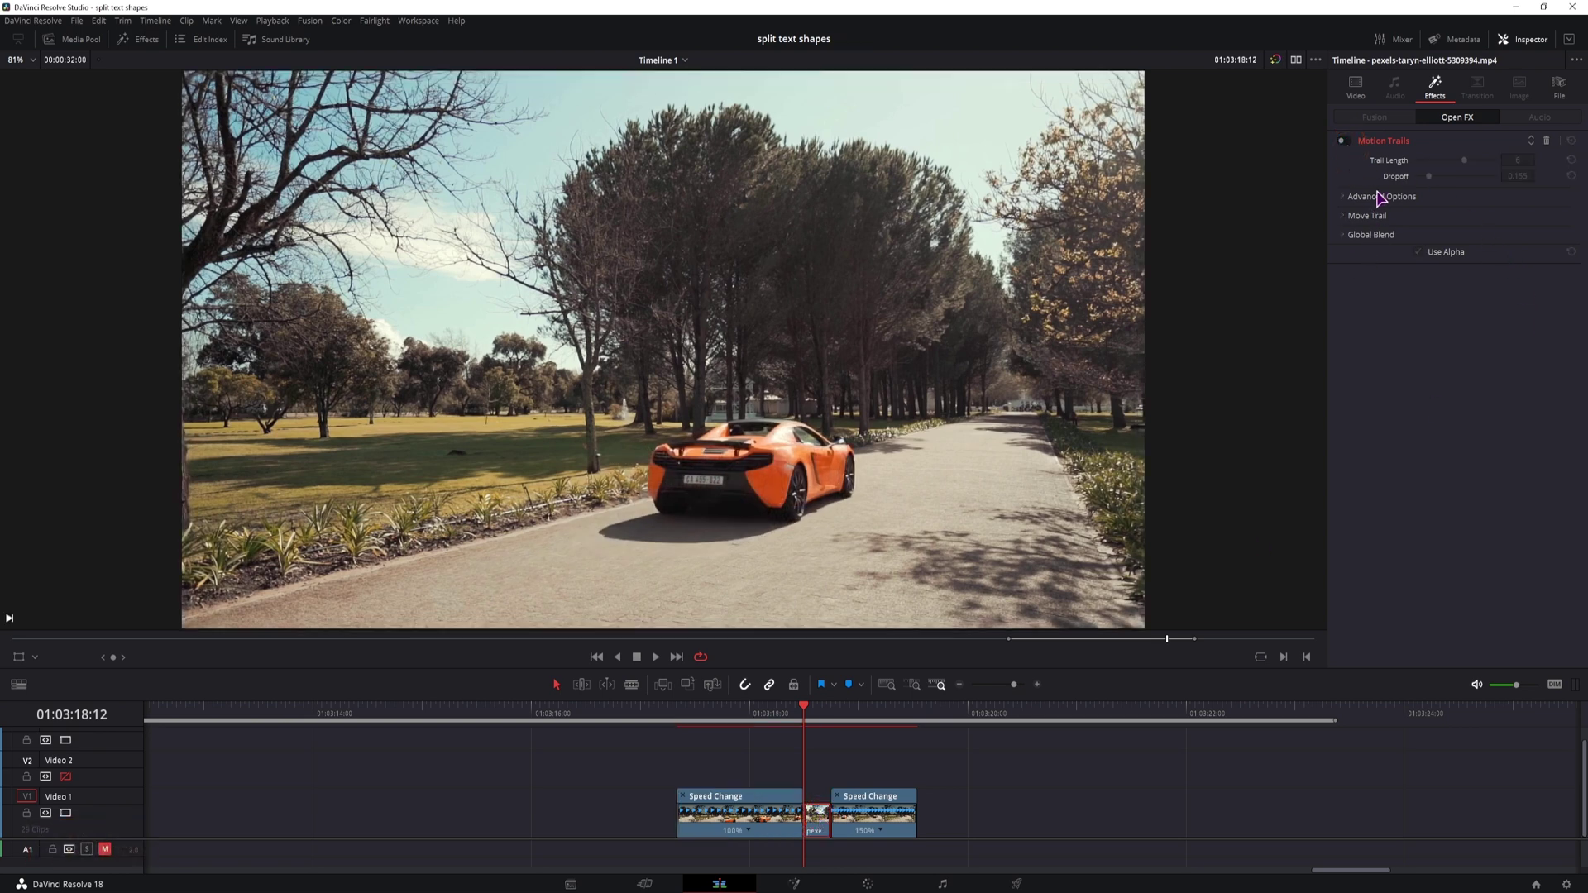
left_click(1344, 141)
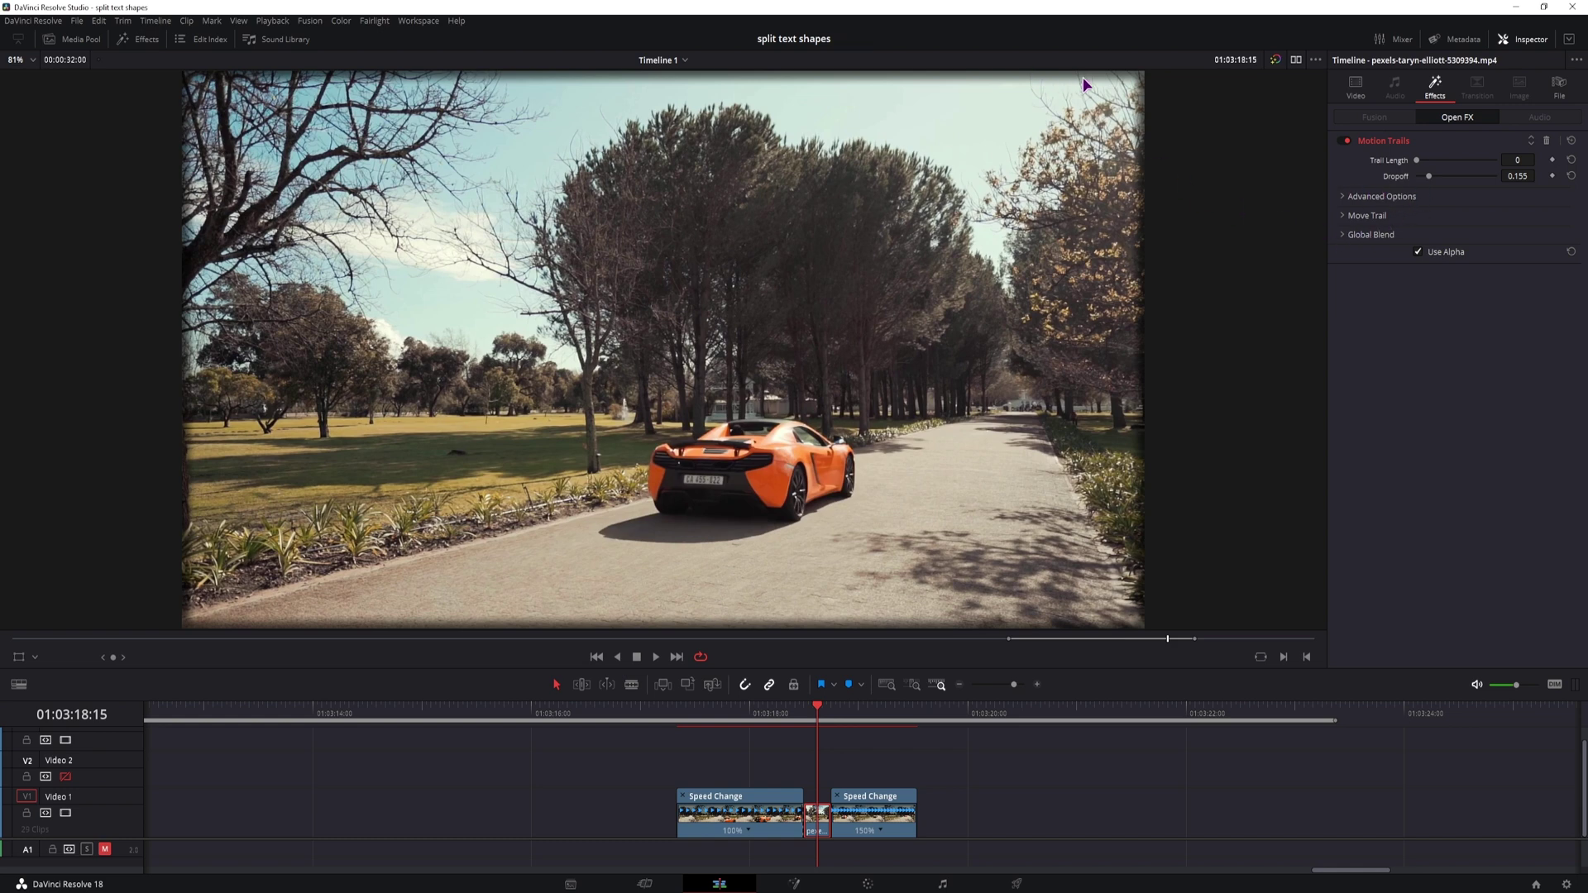
mouse_move(739, 726)
left_mouse_down()
mouse_move(869, 733)
mouse_move(709, 731)
left_mouse_up()
Mark In and Out points around the split car clips and play that range on loop
key("space")
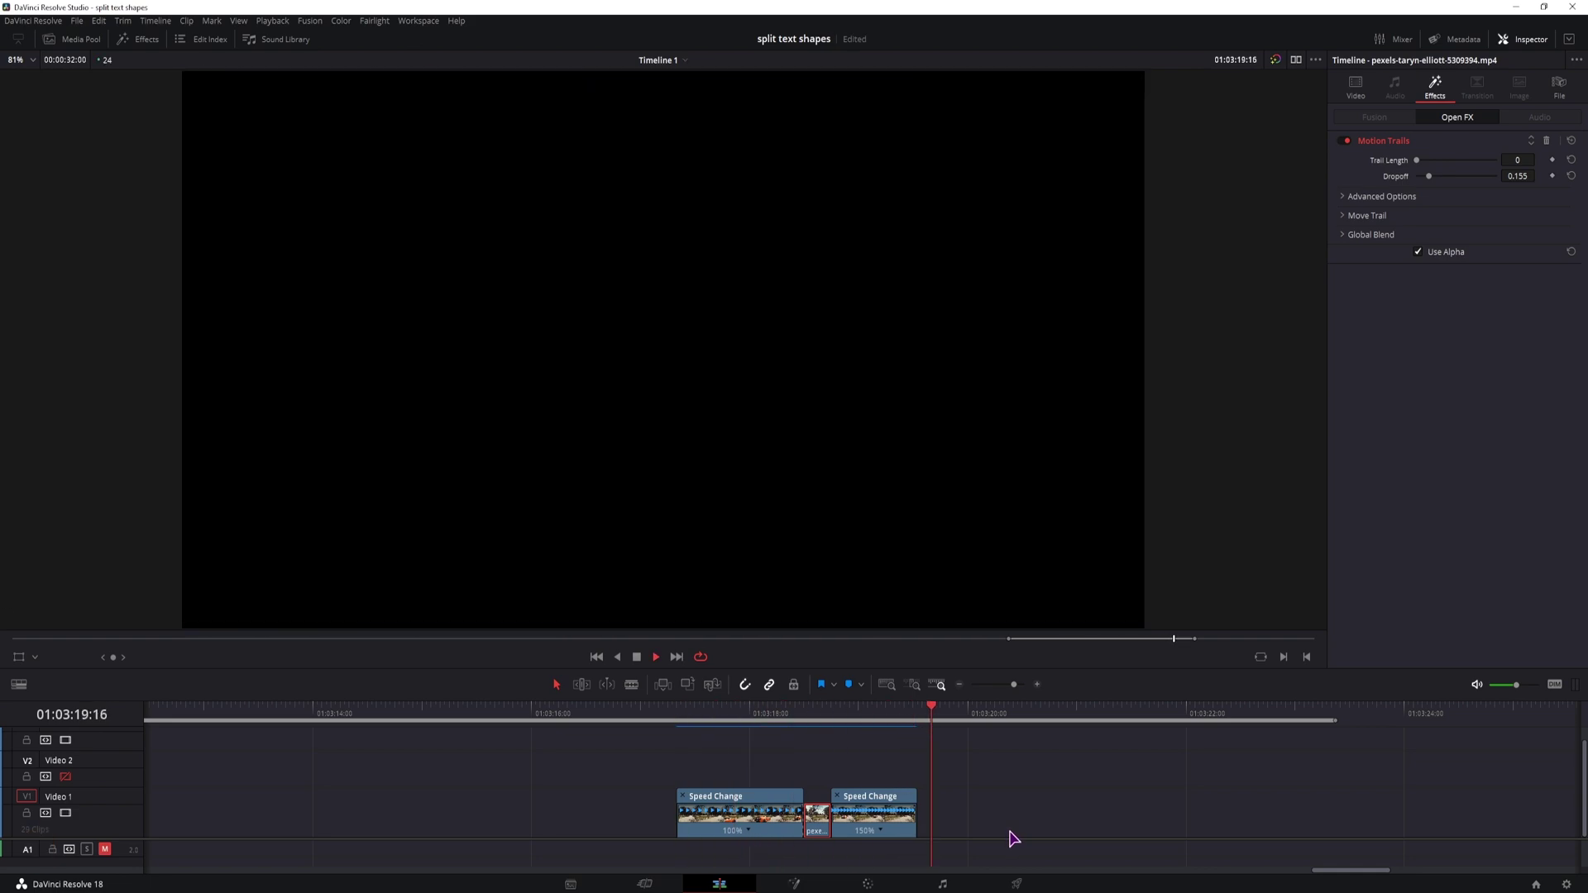
left_click(677, 726)
key("i")
left_click(937, 720)
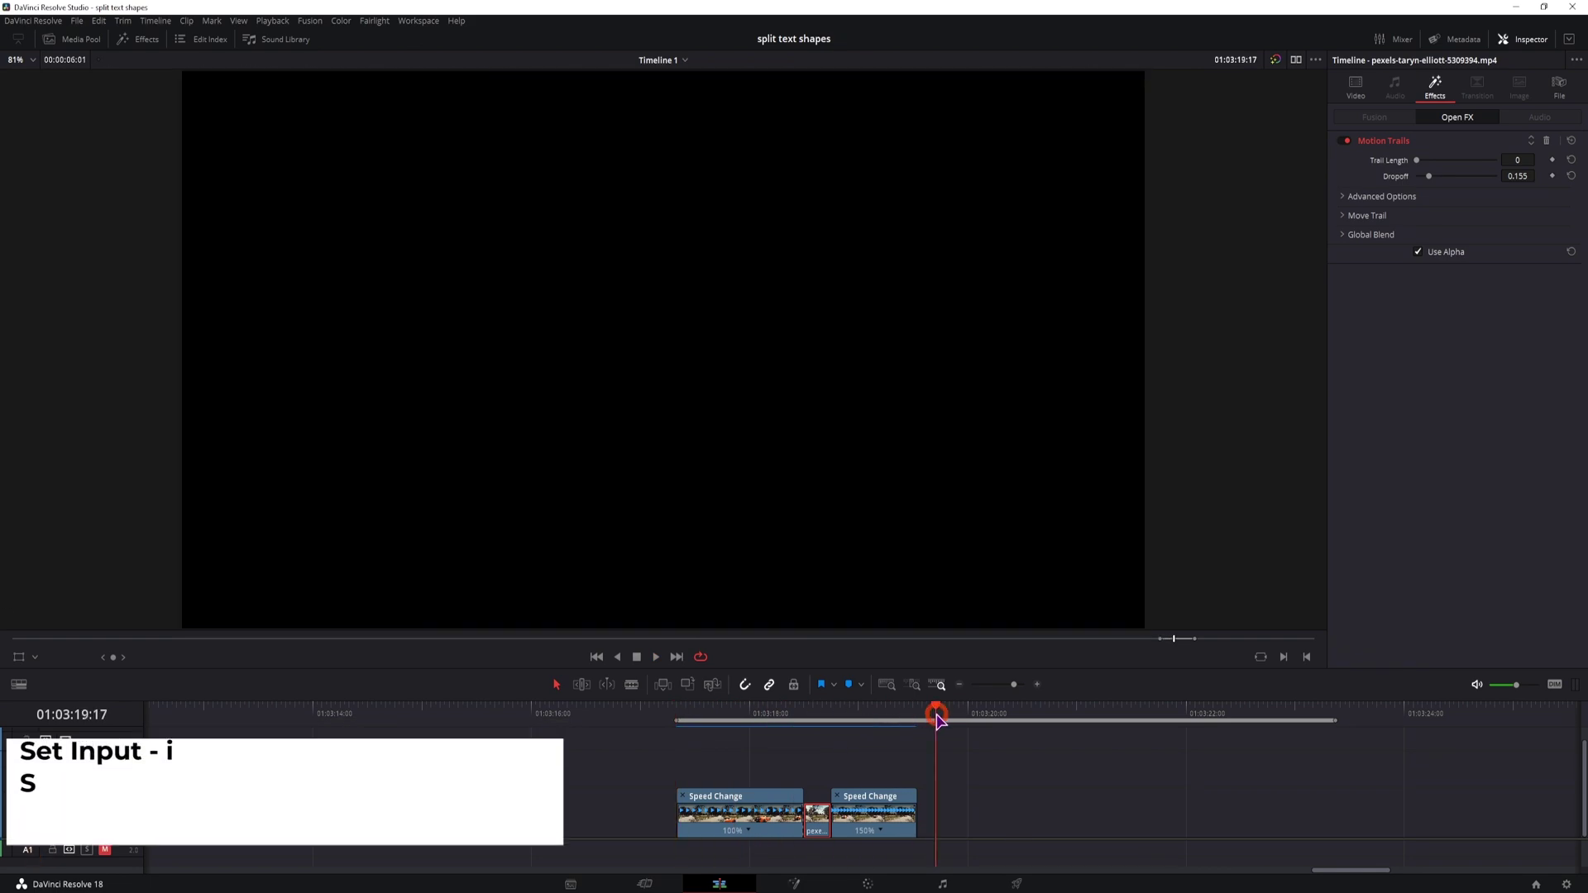
left_click_drag(937, 721, 917, 716)
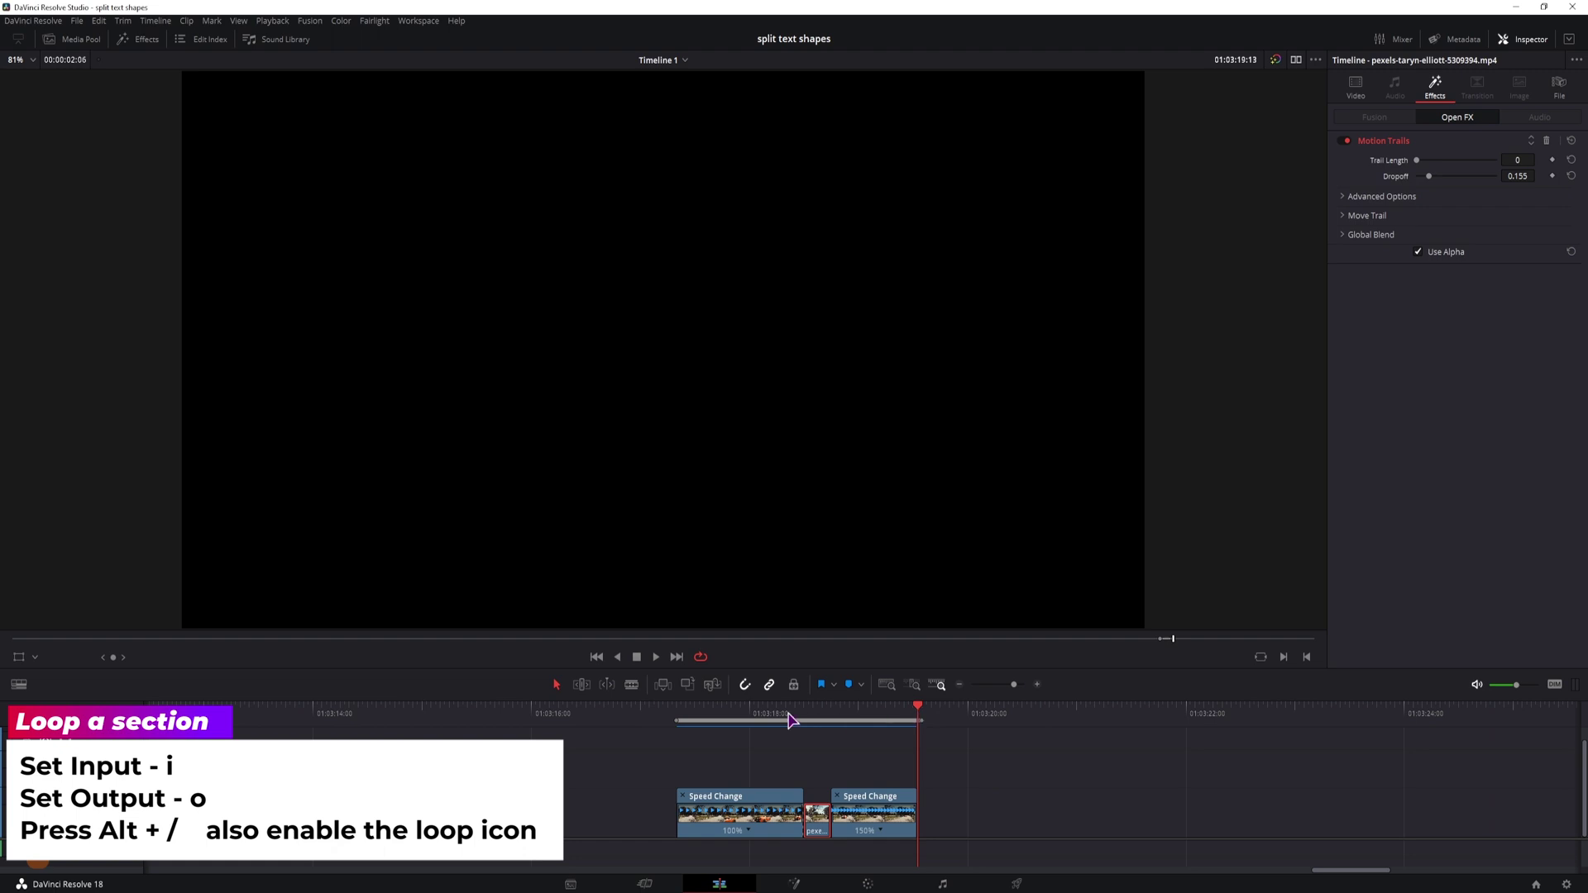
left_click(681, 711)
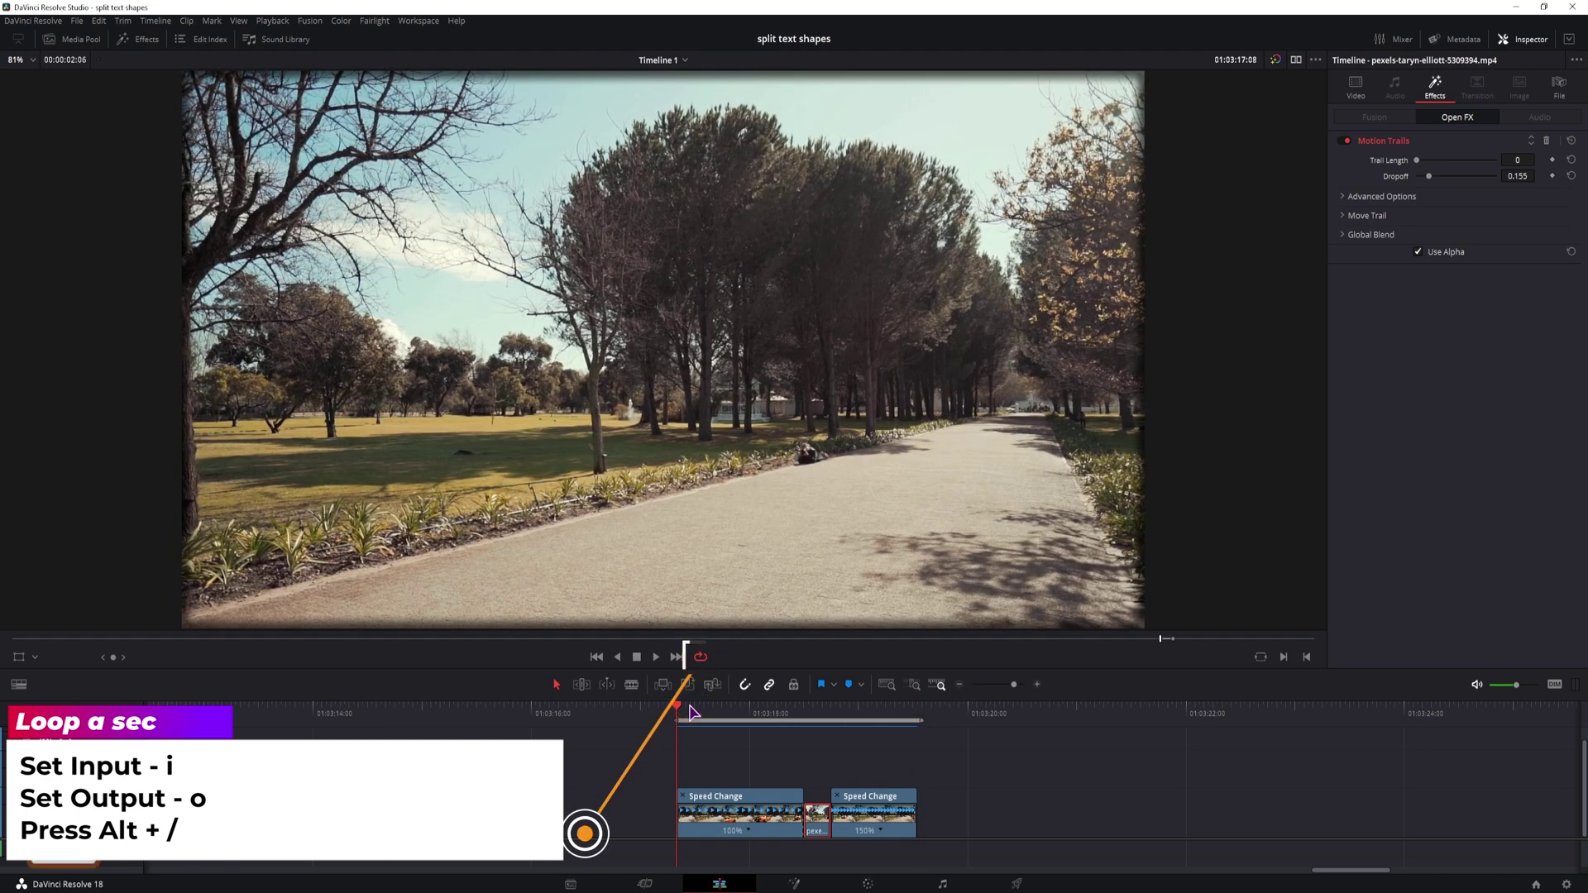
key("alt+slash")
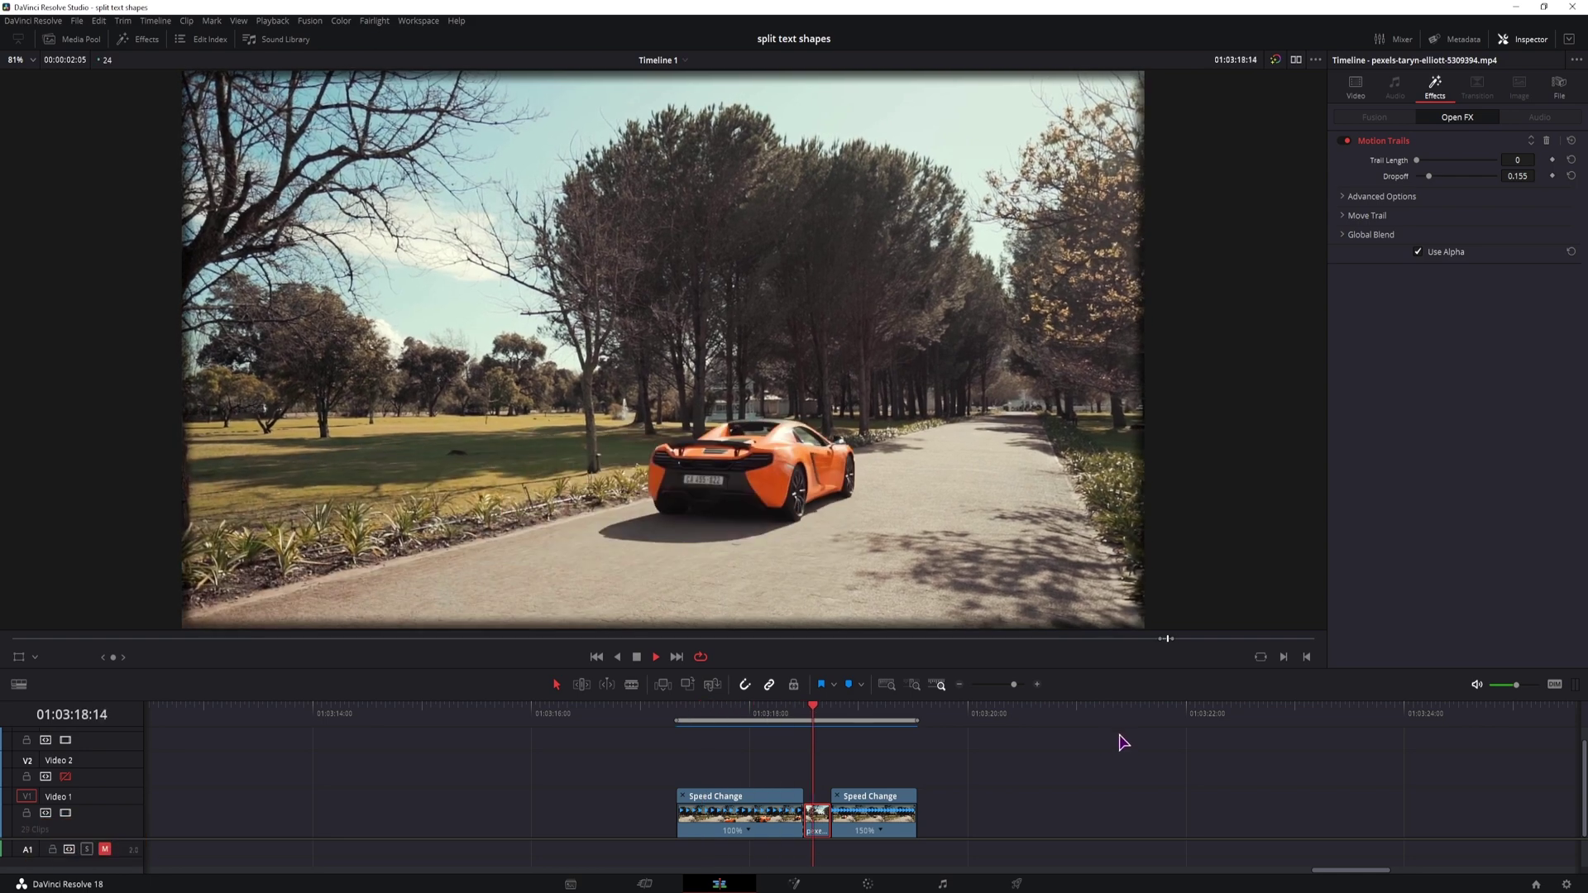